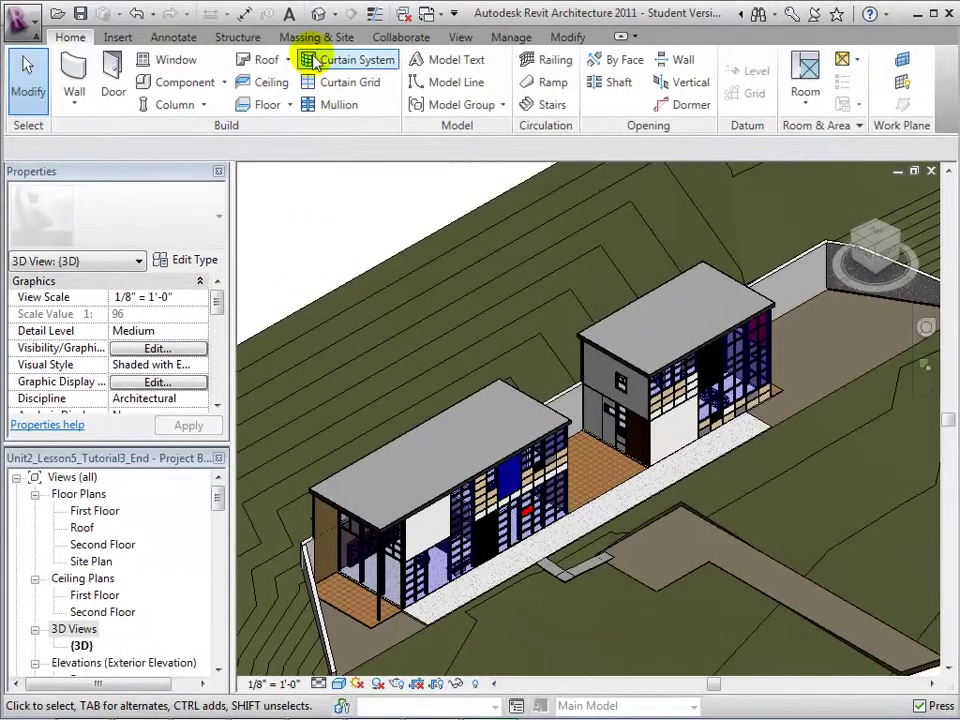
Create the Default 3D View from the View tab and open {3D} in the Project Browser
{"action": "left_click", "coordinate": [318, 18]}
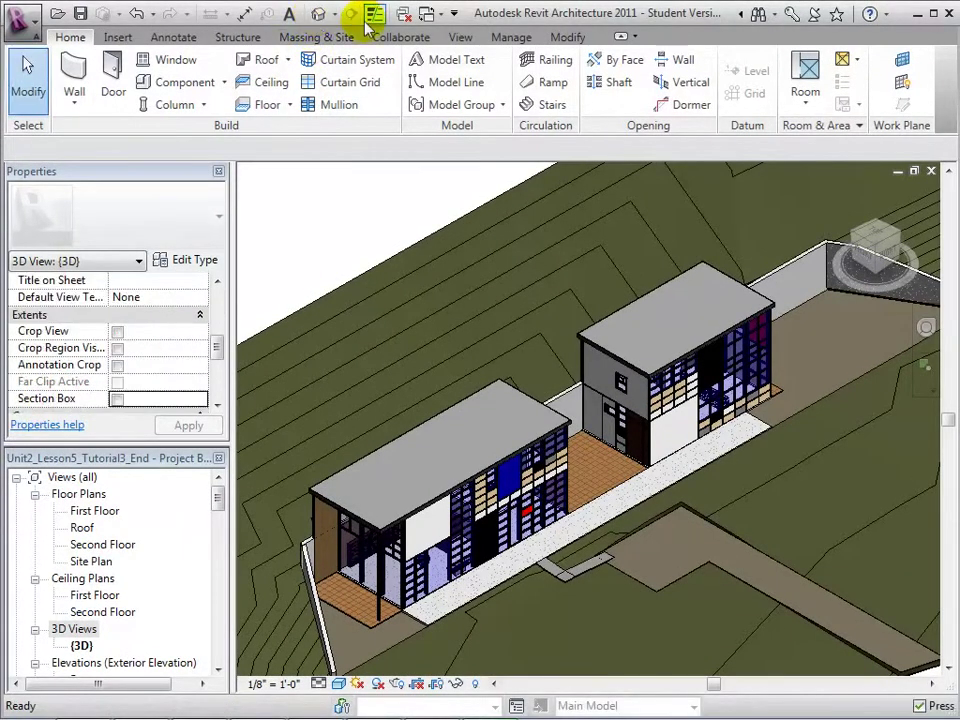
{"action": "left_click", "coordinate": [460, 37]}
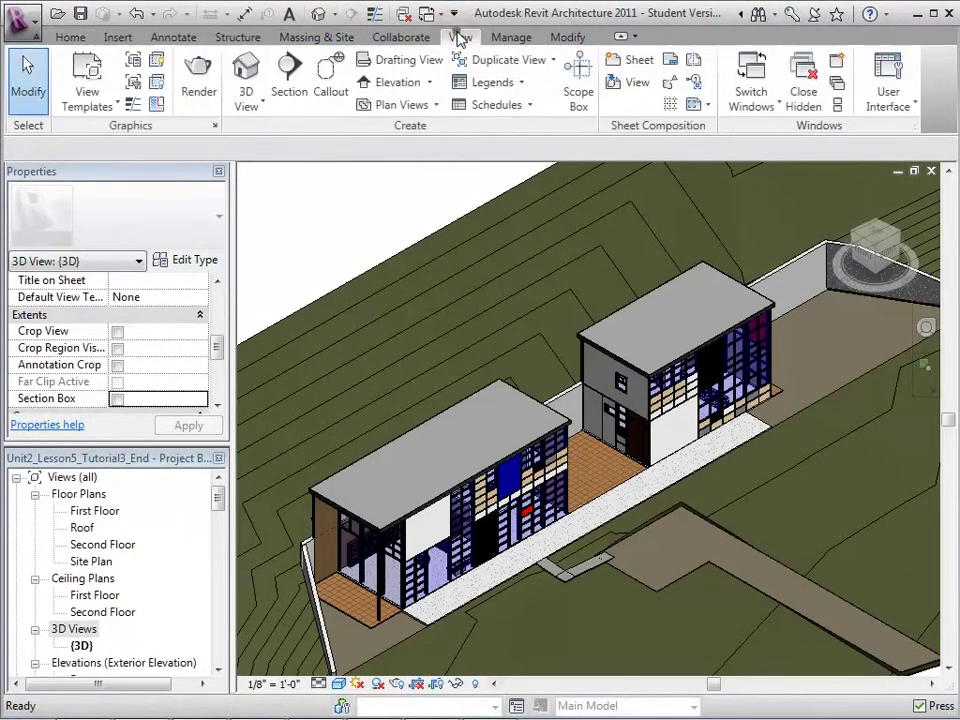
{"action": "left_click", "coordinate": [255, 108]}
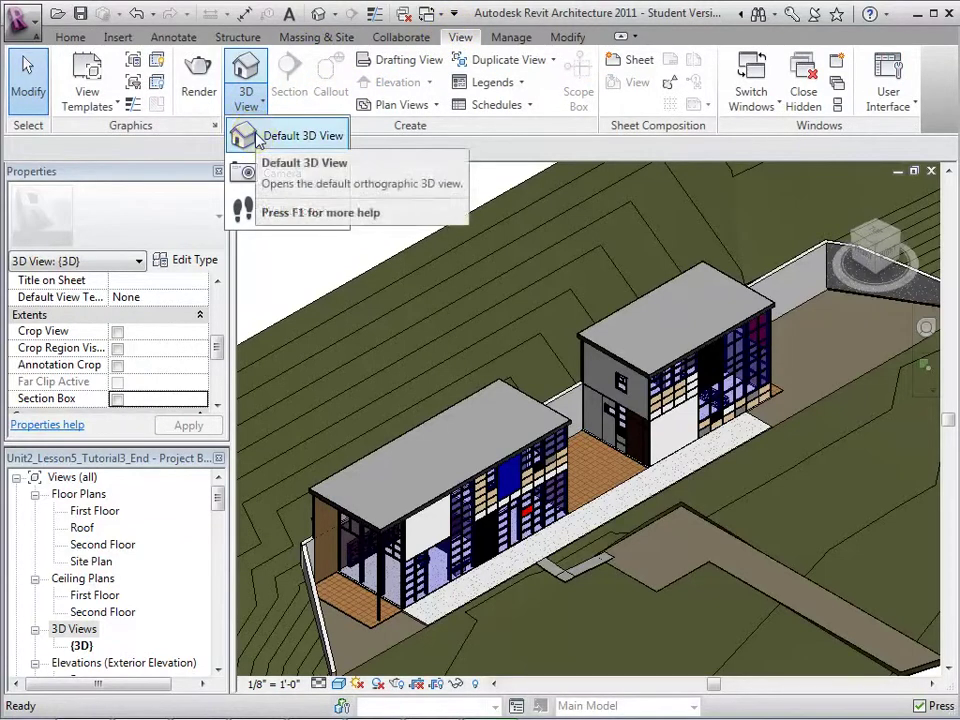
{"action": "left_click", "coordinate": [258, 138]}
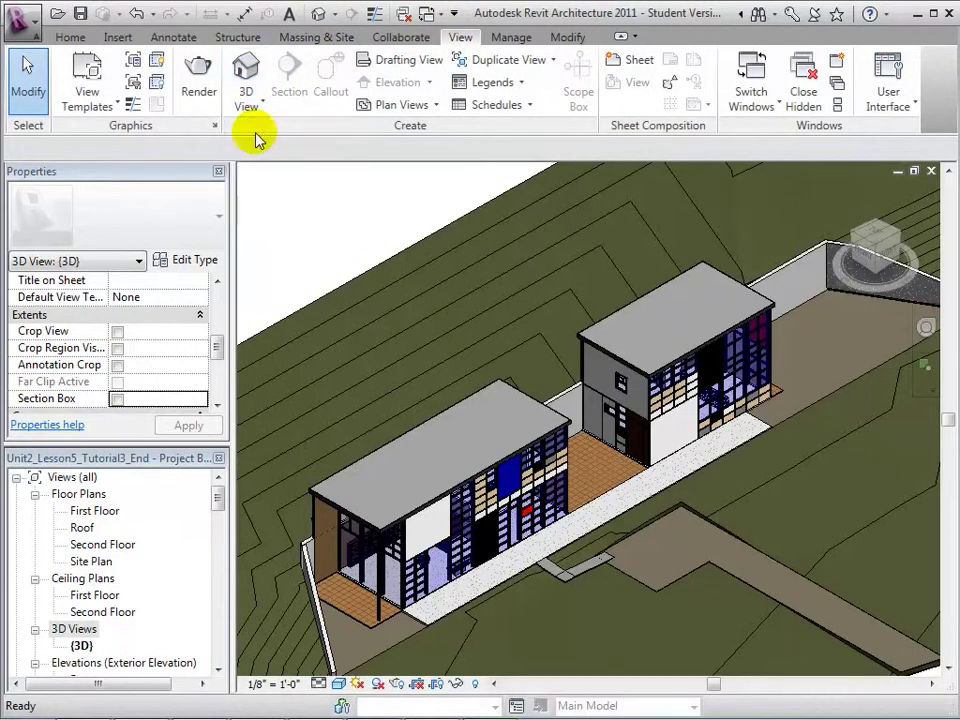
{"action": "left_click", "coordinate": [84, 647]}
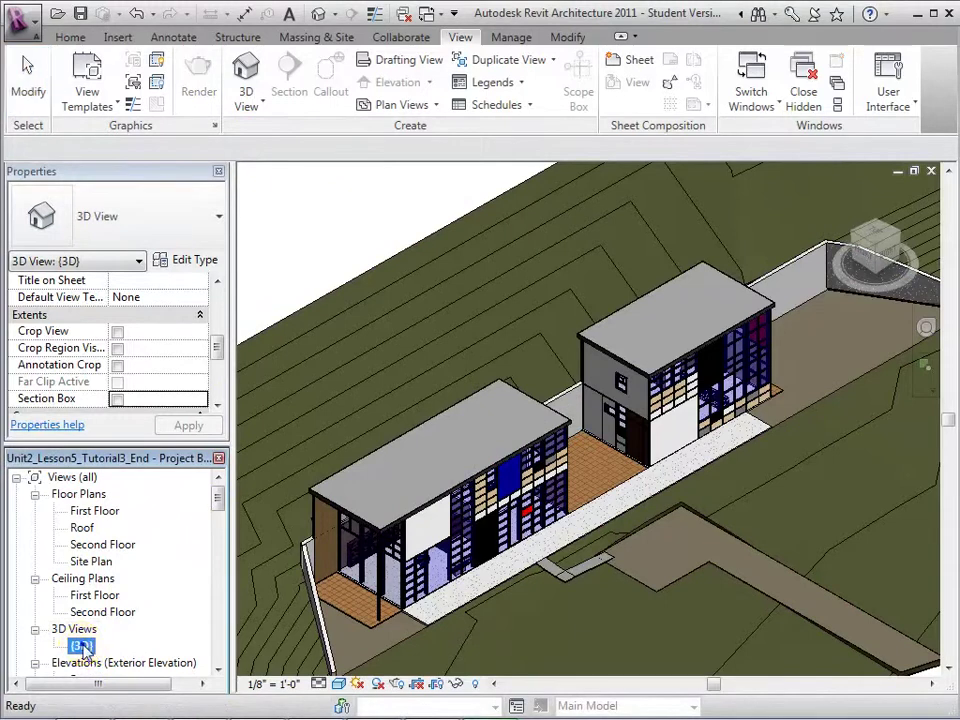
Duplicate the {3D} view and rename the copy '3D Elevation'
{"action": "right_click", "coordinate": [84, 647]}
{"action": "mouse_move", "coordinate": [339, 440]}
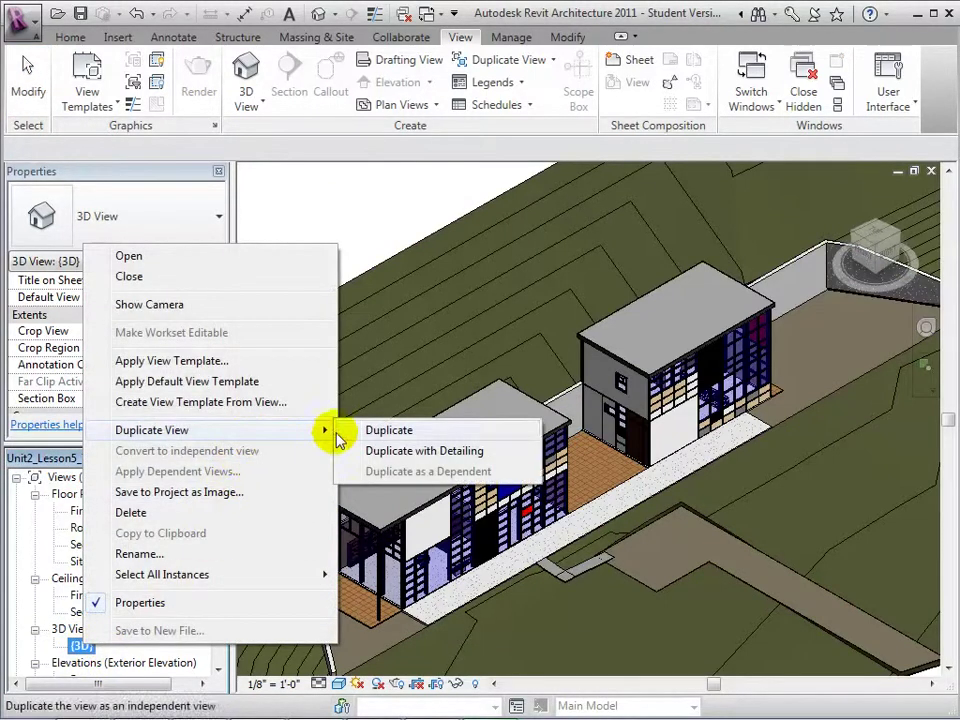
{"action": "left_click", "coordinate": [381, 437]}
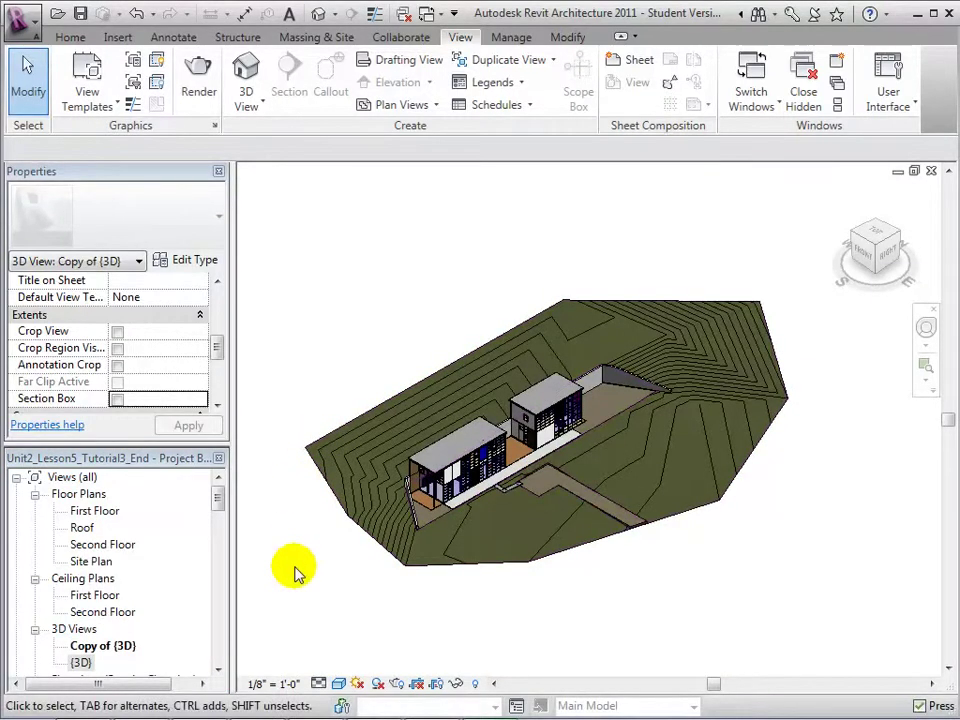
{"action": "right_click", "coordinate": [113, 650]}
{"action": "left_click", "coordinate": [166, 557]}
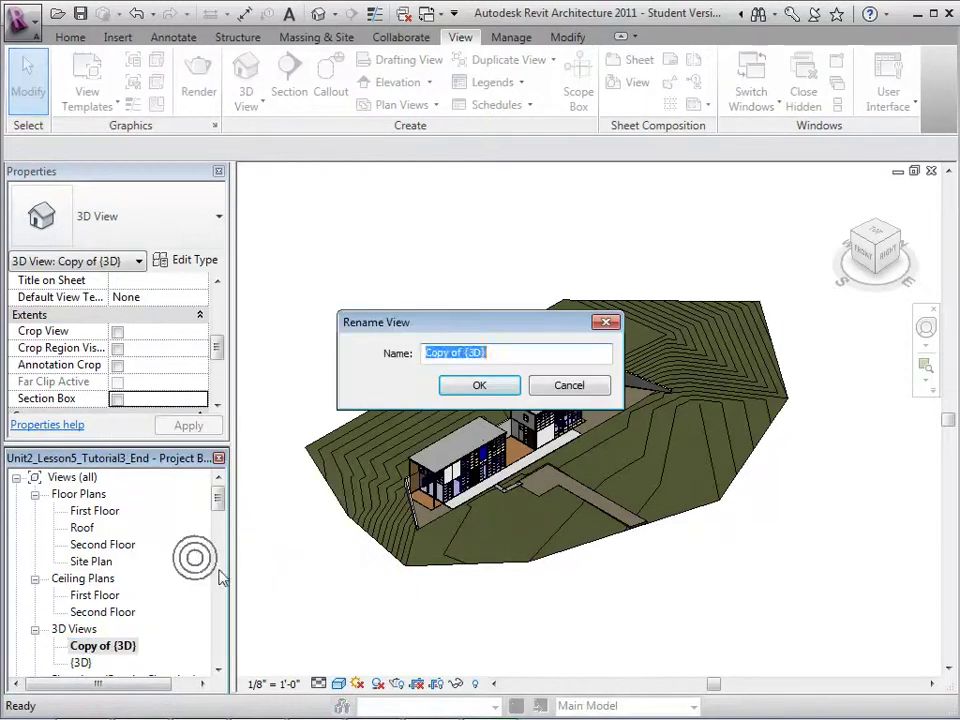
{"action": "type", "text": "3D Elevation"}
{"action": "key", "text": "Return"}
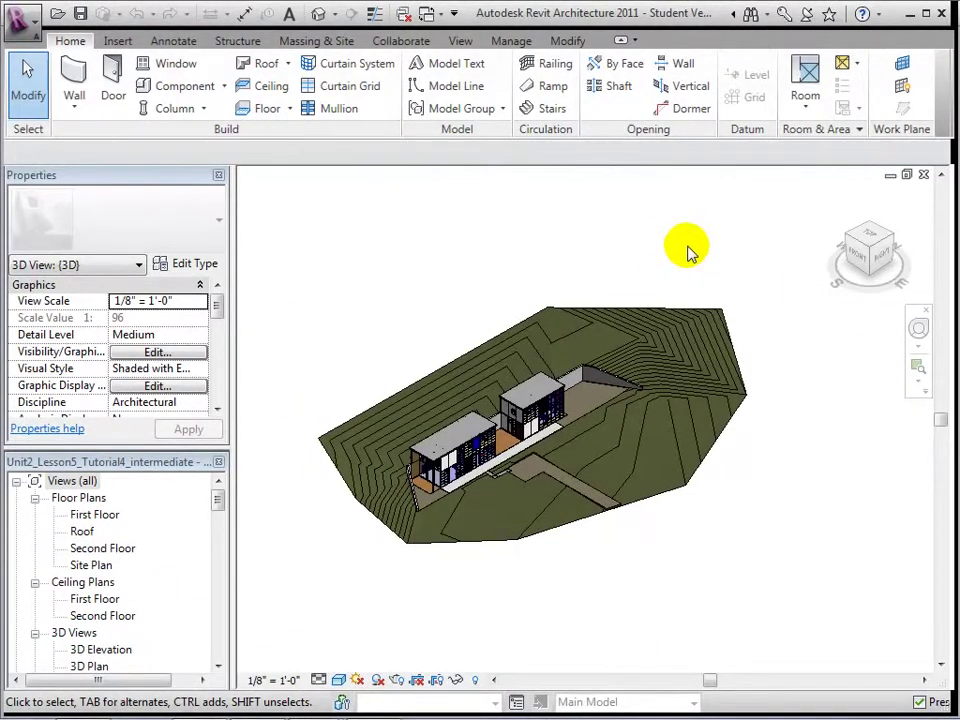
View the site from top, front and corner ViewCube angles, return Home, and open the Full Navigation Wheel
{"action": "left_click_drag", "start_coordinate": [857, 253], "coordinate": [812, 243]}
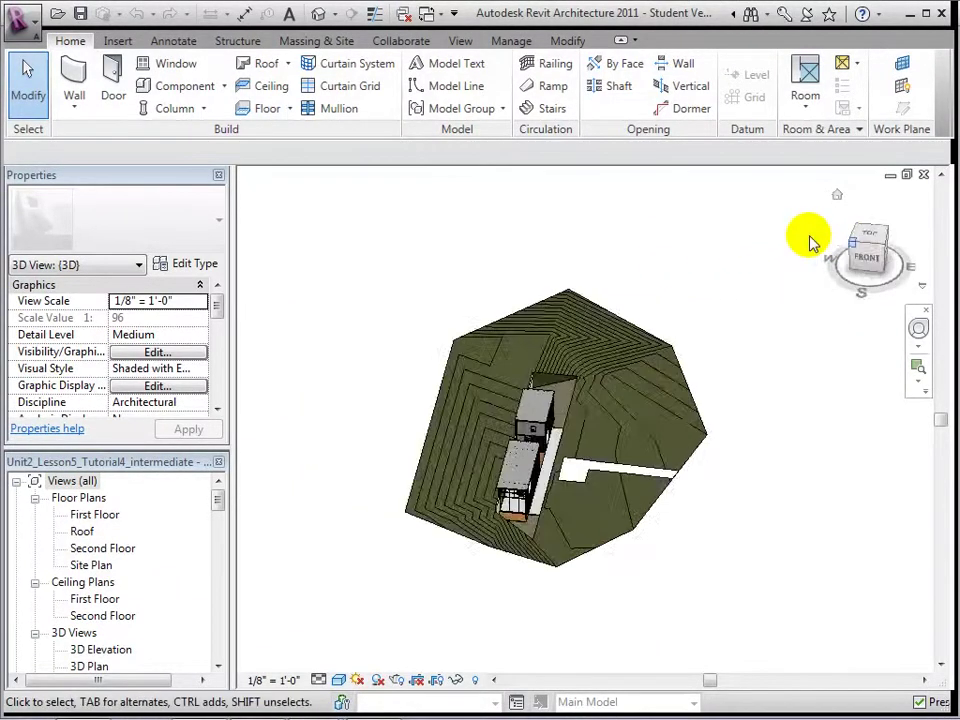
{"action": "left_click", "coordinate": [879, 257]}
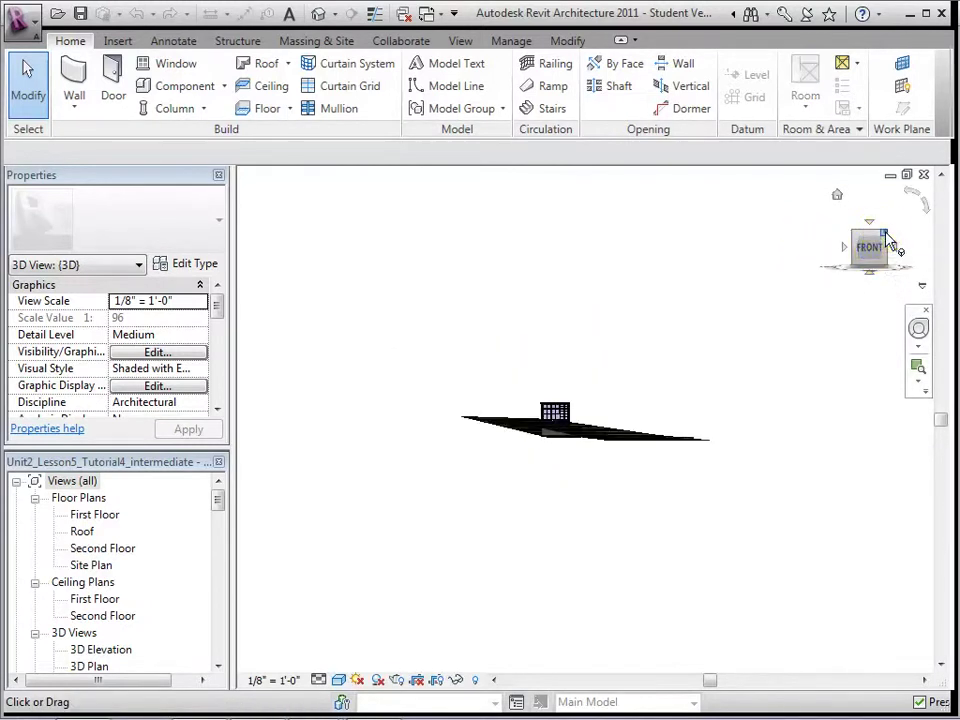
{"action": "left_click", "coordinate": [884, 233]}
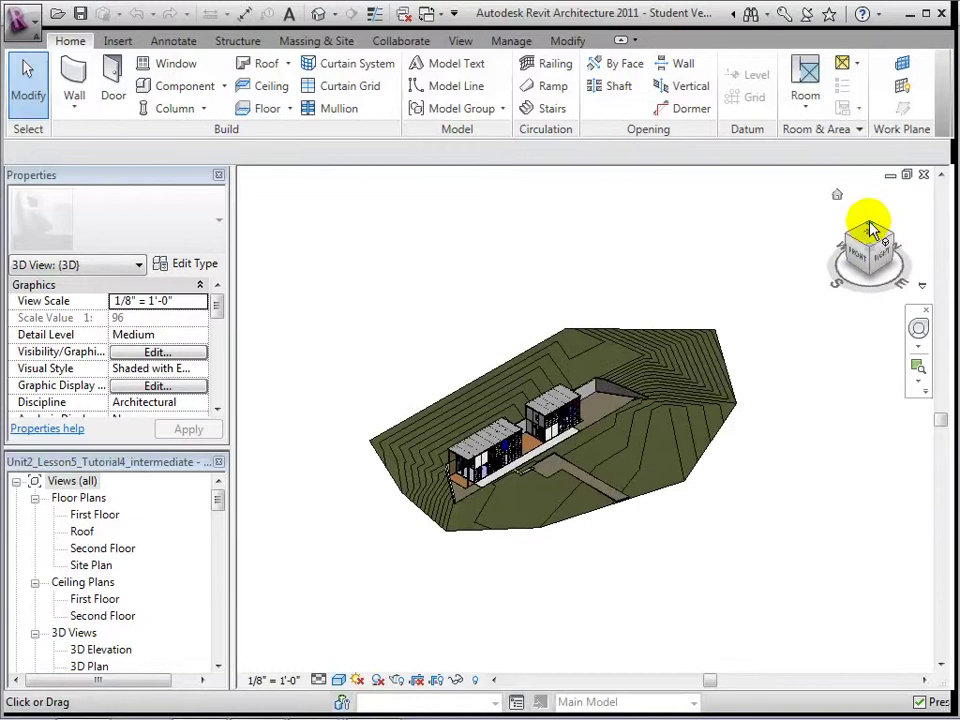
{"action": "left_click", "coordinate": [891, 232]}
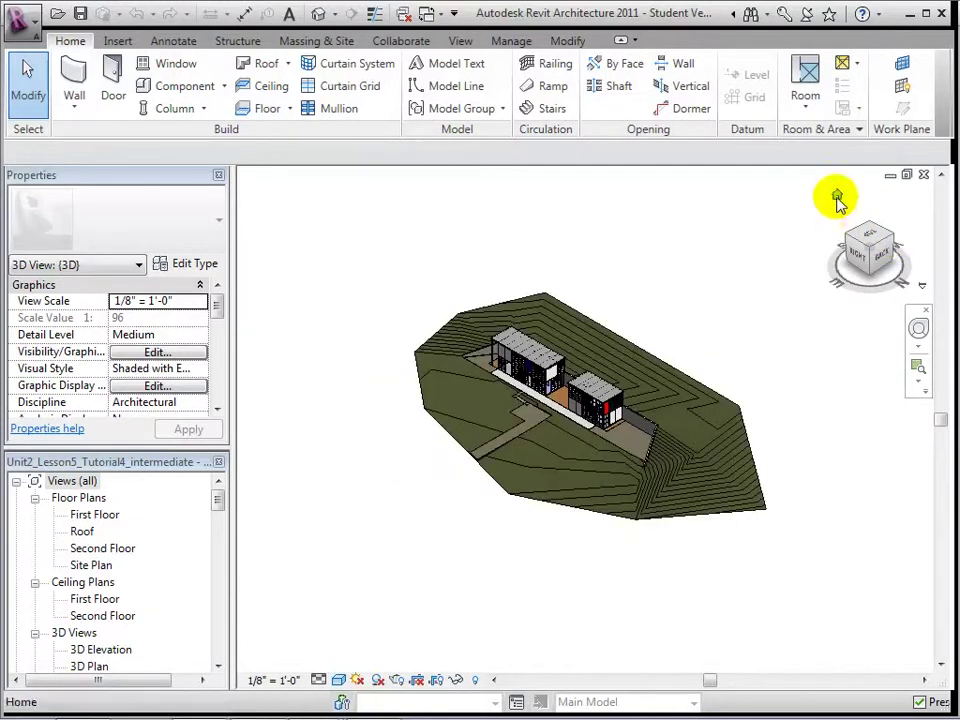
{"action": "left_click", "coordinate": [837, 196]}
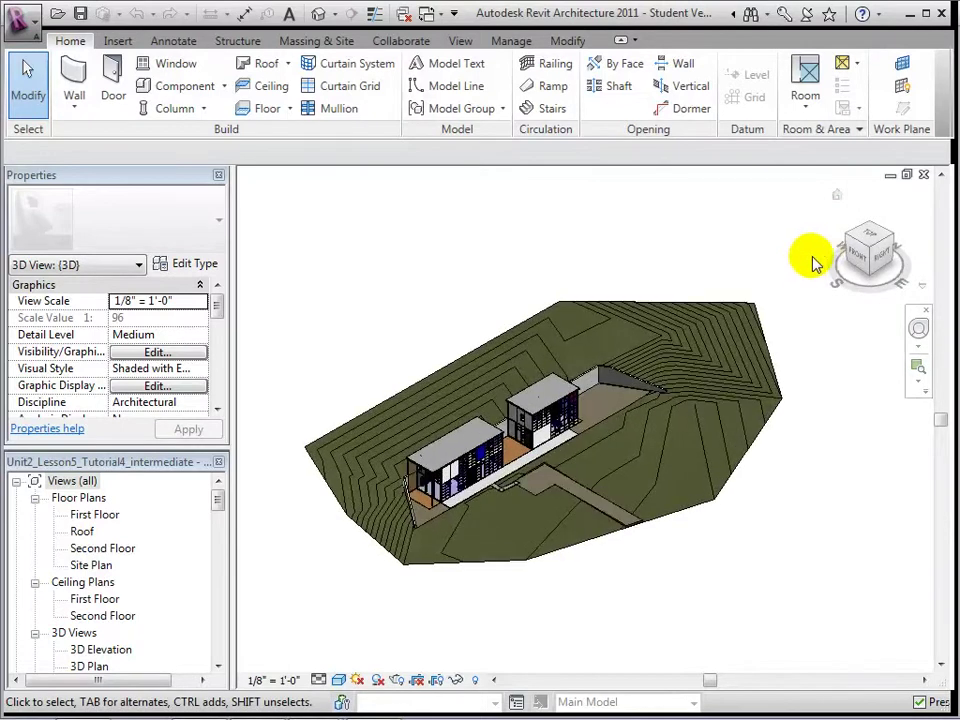
{"action": "mouse_move", "coordinate": [866, 255]}
{"action": "left_mouse_down"}
{"action": "mouse_move", "coordinate": [850, 192]}
{"action": "mouse_move", "coordinate": [868, 285]}
{"action": "left_mouse_up"}
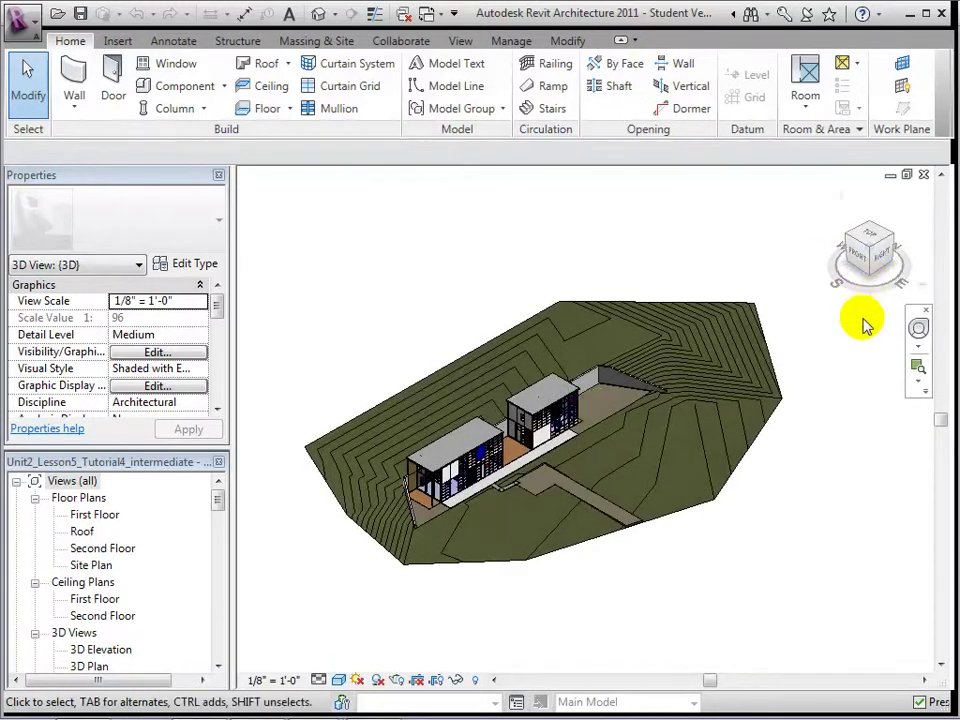
{"action": "left_click", "coordinate": [917, 327]}
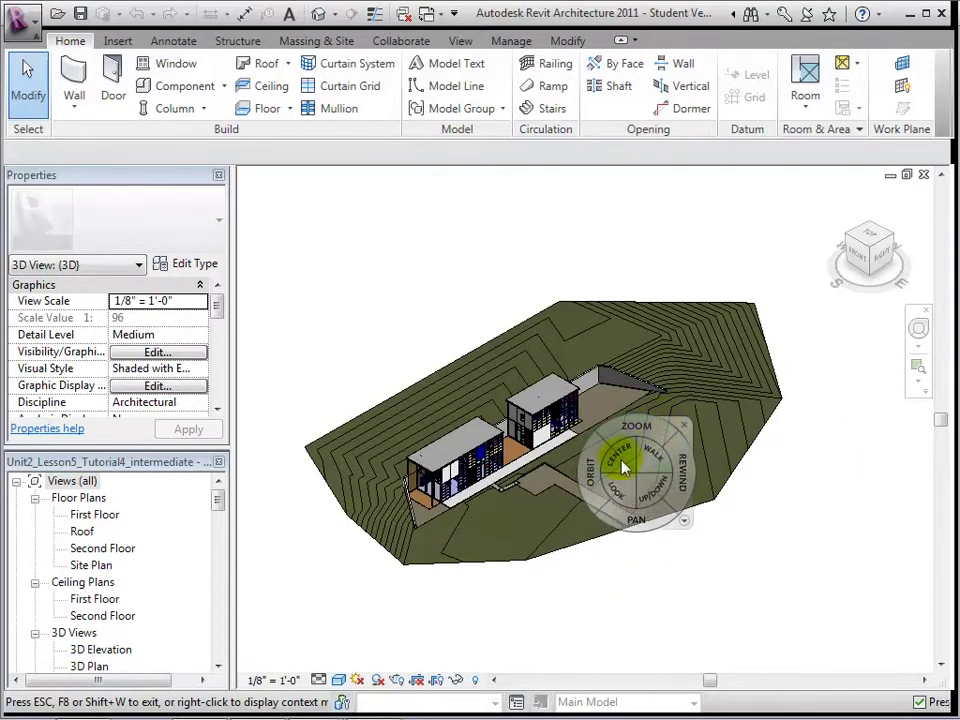
Orbit the model slightly with the wheel's ORBIT wedge, then close the wheel
{"action": "mouse_move", "coordinate": [592, 483]}
{"action": "left_mouse_down"}
{"action": "mouse_move", "coordinate": [561, 440]}
{"action": "mouse_move", "coordinate": [577, 415]}
{"action": "mouse_move", "coordinate": [565, 387]}
{"action": "mouse_move", "coordinate": [598, 390]}
{"action": "mouse_move", "coordinate": [649, 426]}
{"action": "mouse_move", "coordinate": [658, 446]}
{"action": "mouse_move", "coordinate": [626, 469]}
{"action": "mouse_move", "coordinate": [596, 470]}
{"action": "left_mouse_up"}
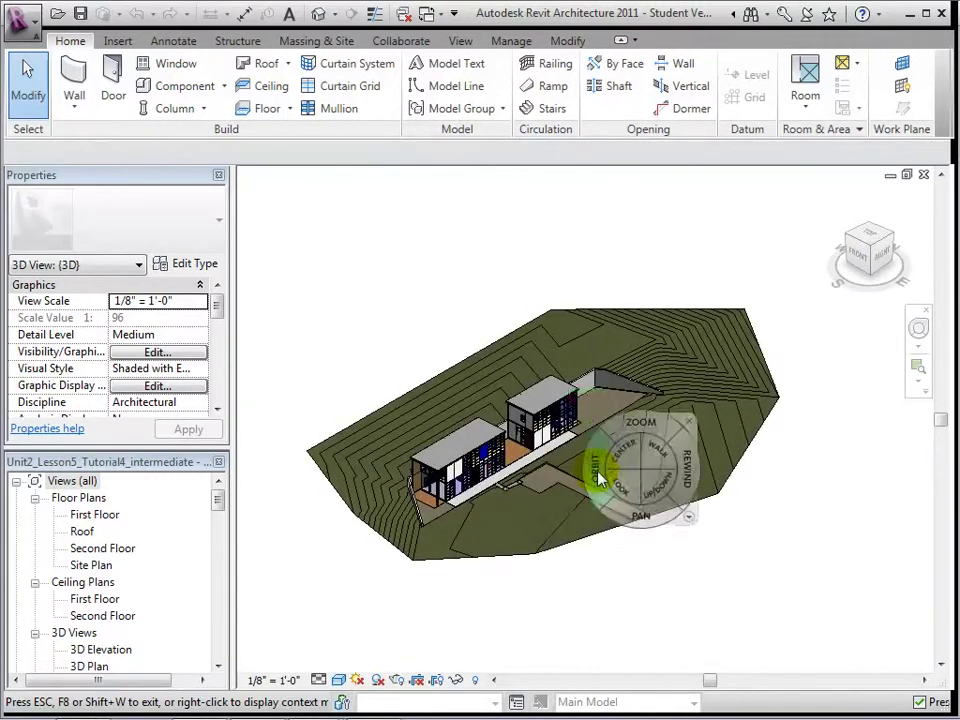
{"action": "left_click", "coordinate": [729, 395]}
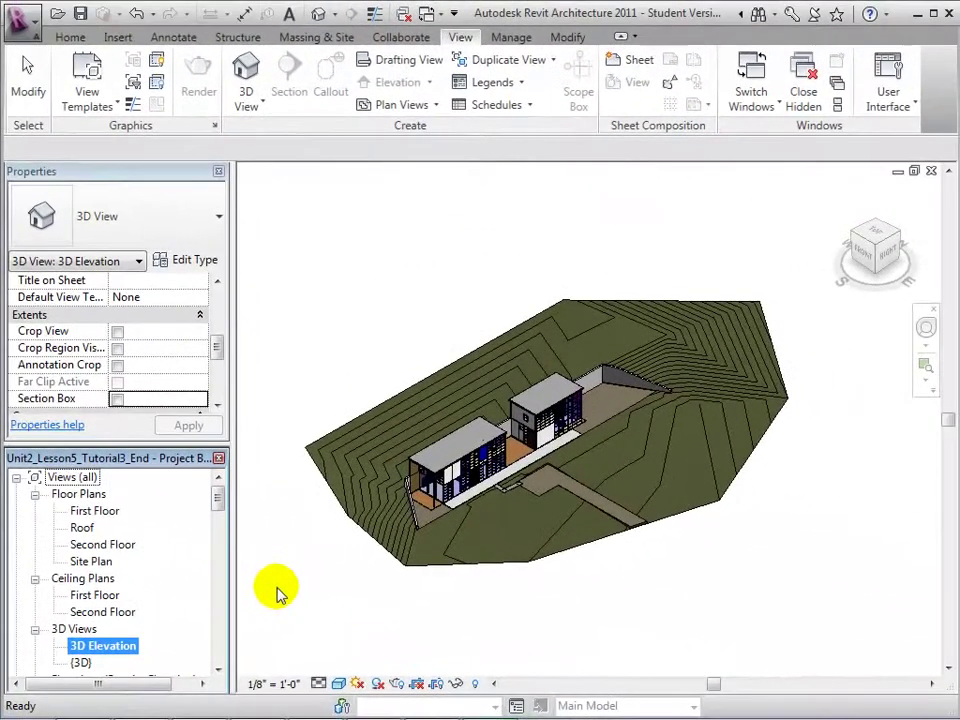
Enable Section Box under Extents in Properties and select the box around the site
{"action": "mouse_move", "coordinate": [216, 356]}
{"action": "left_mouse_down"}
{"action": "mouse_move", "coordinate": [221, 332]}
{"action": "mouse_move", "coordinate": [222, 368]}
{"action": "left_mouse_up"}
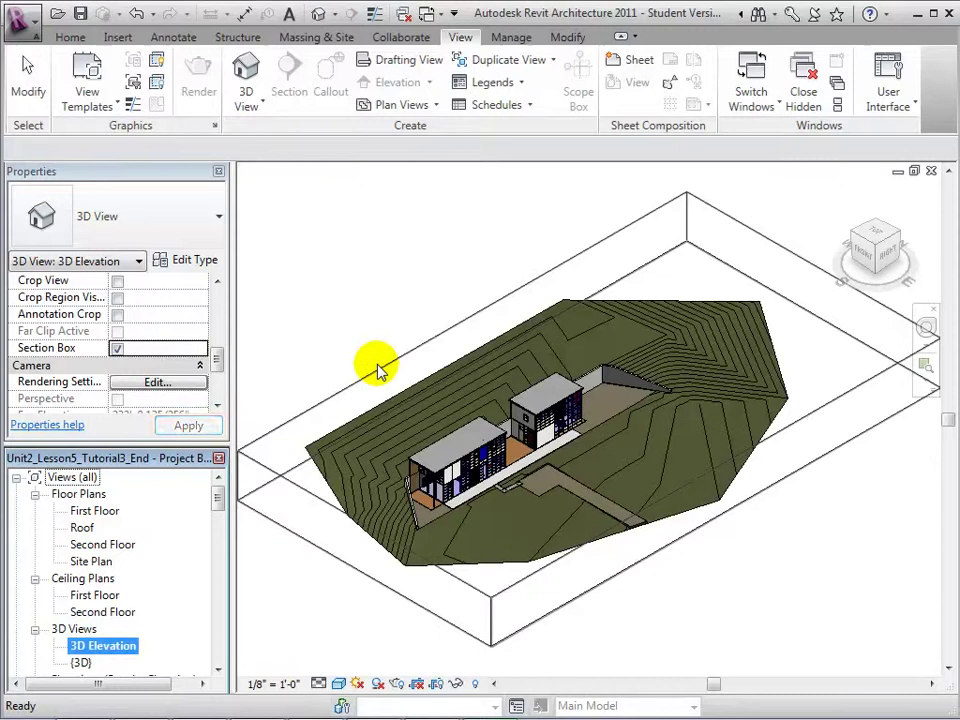
{"action": "left_click", "coordinate": [378, 370]}
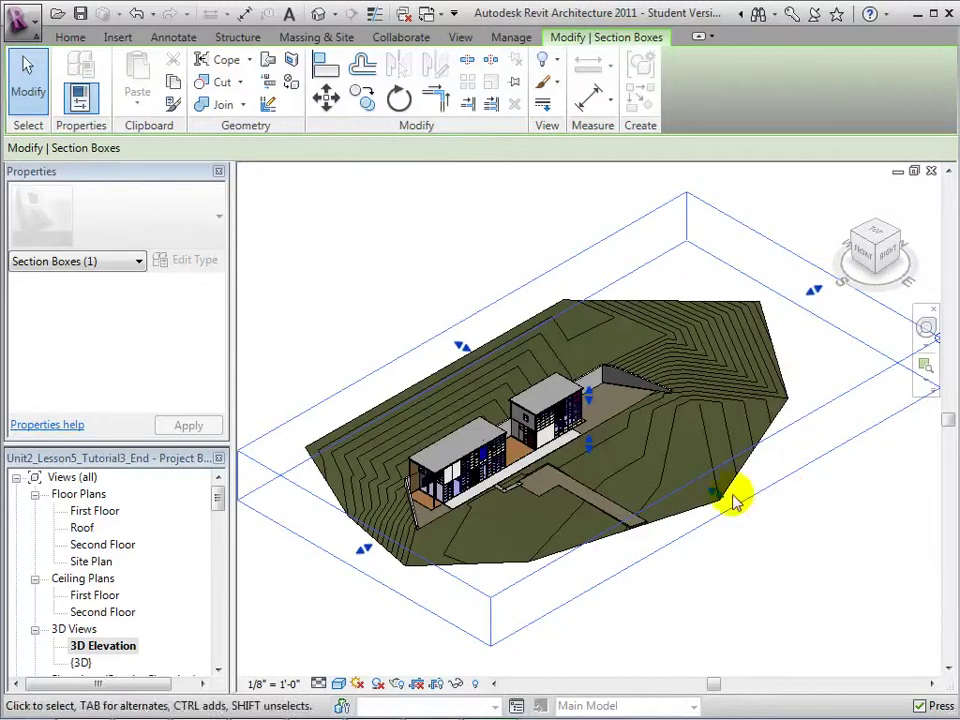
From a top view, trim the section box's far and near sides to a thin band across the houses
{"action": "left_click", "coordinate": [876, 235]}
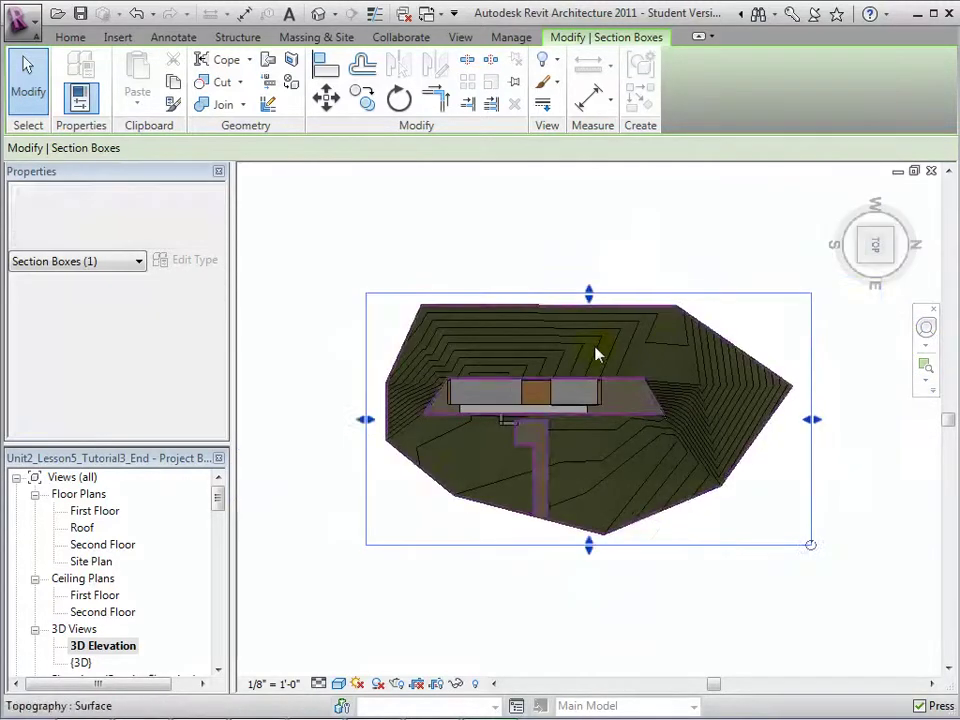
{"action": "scroll", "coordinate": [596, 353], "scroll_direction": "up", "scroll_amount": 2}
{"action": "scroll", "coordinate": [590, 300], "scroll_direction": "up", "scroll_amount": 2}
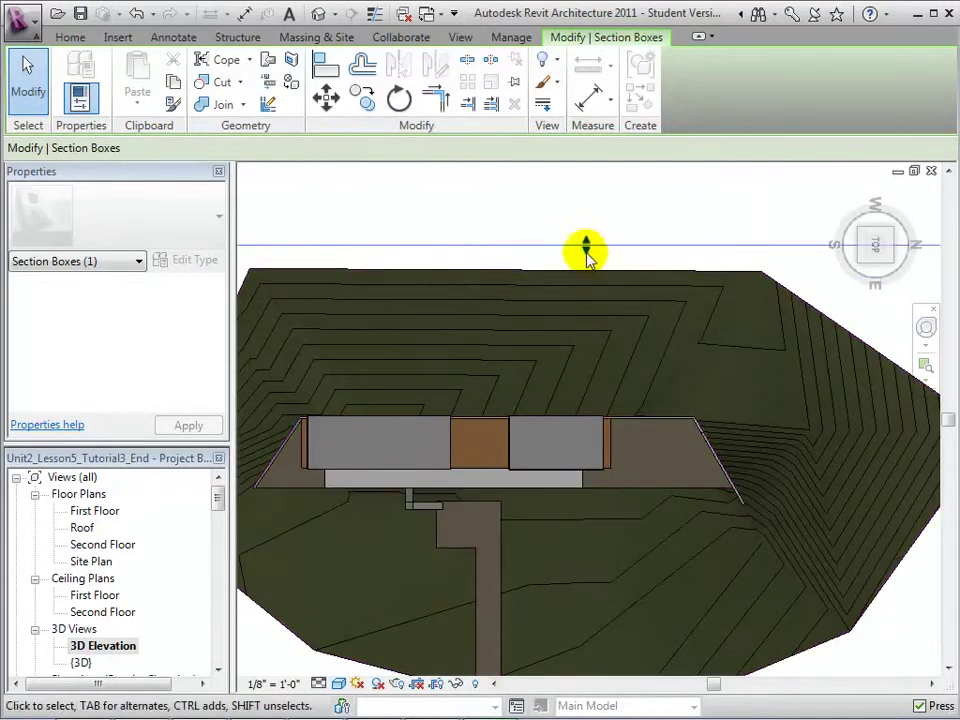
{"action": "left_click_drag", "start_coordinate": [585, 247], "coordinate": [585, 375]}
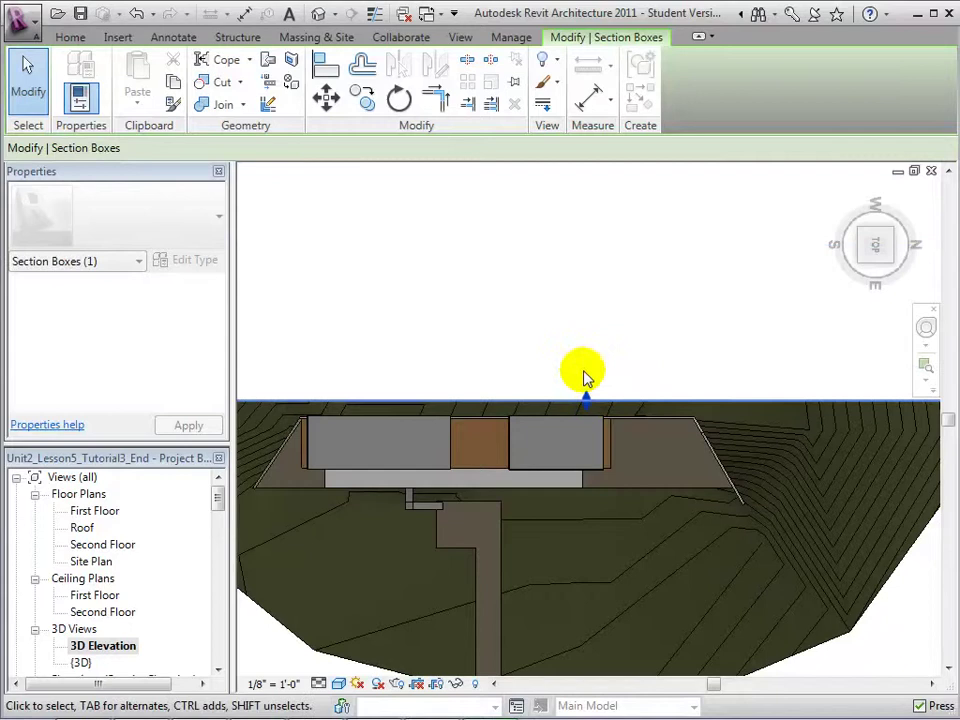
{"action": "middle_click_drag", "start_coordinate": [590, 373], "coordinate": [588, 190]}
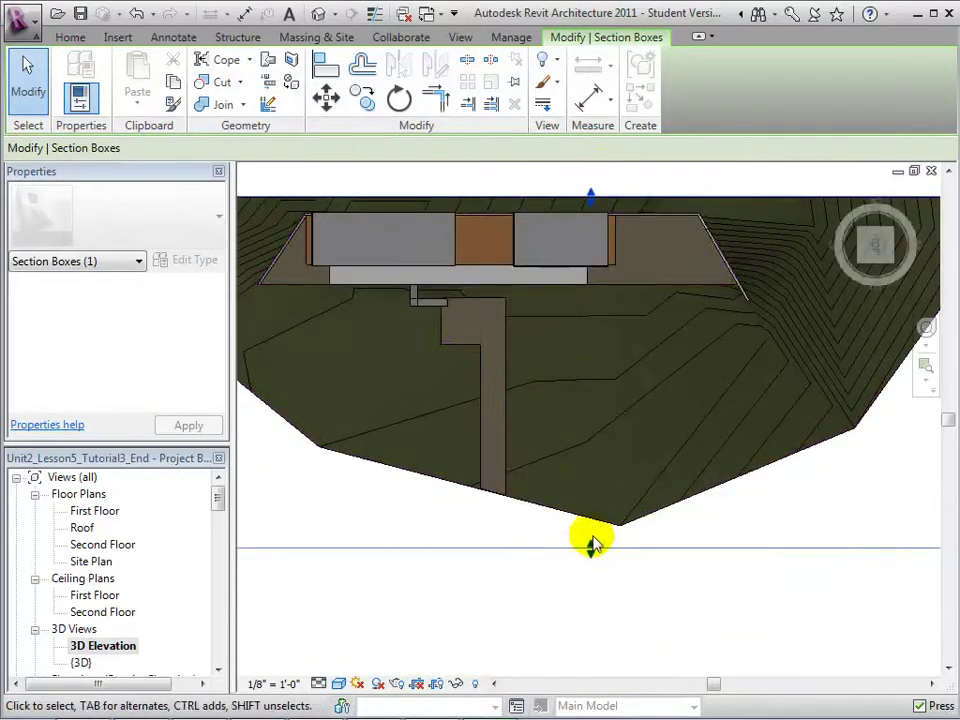
{"action": "left_click_drag", "start_coordinate": [590, 548], "coordinate": [592, 262]}
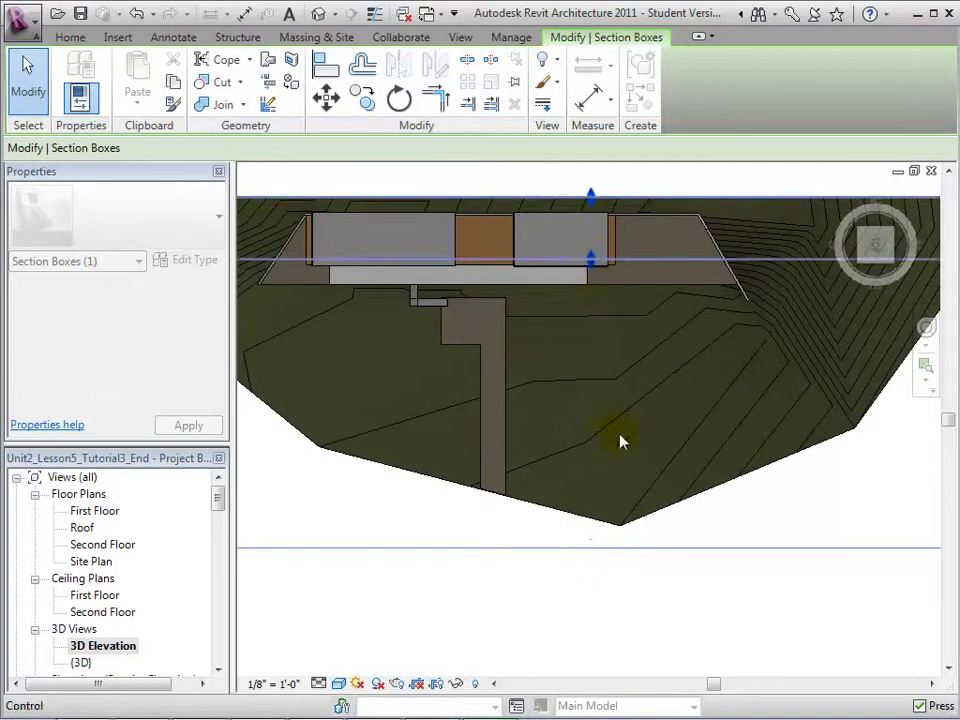
{"action": "middle_click_drag", "start_coordinate": [636, 414], "coordinate": [510, 456]}
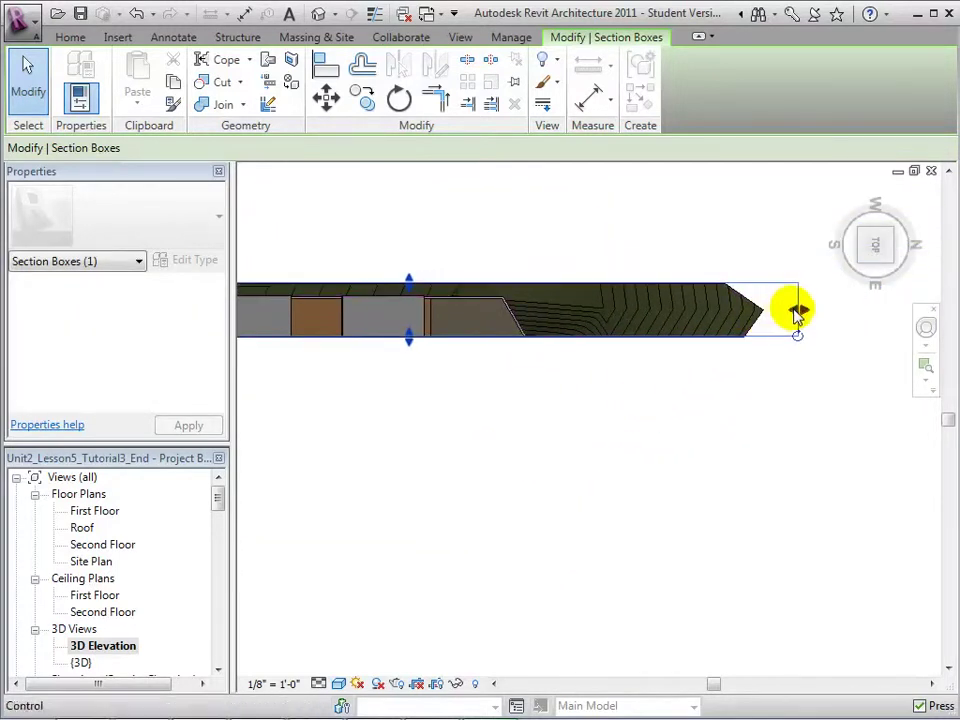
Pull the box's right and left sides inward, cropping off the sloped left end
{"action": "left_click_drag", "start_coordinate": [796, 314], "coordinate": [793, 309]}
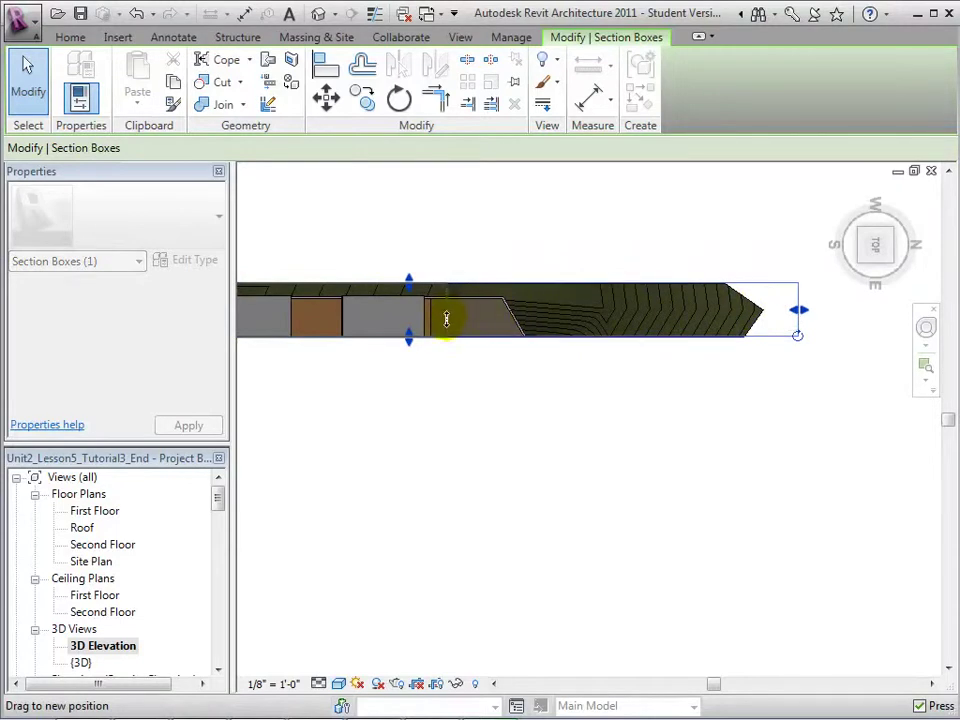
{"action": "left_click_drag", "start_coordinate": [443, 322], "coordinate": [441, 322]}
{"action": "middle_click_drag", "start_coordinate": [420, 439], "coordinate": [752, 493]}
{"action": "scroll", "coordinate": [715, 489], "scroll_direction": "up", "scroll_amount": 1}
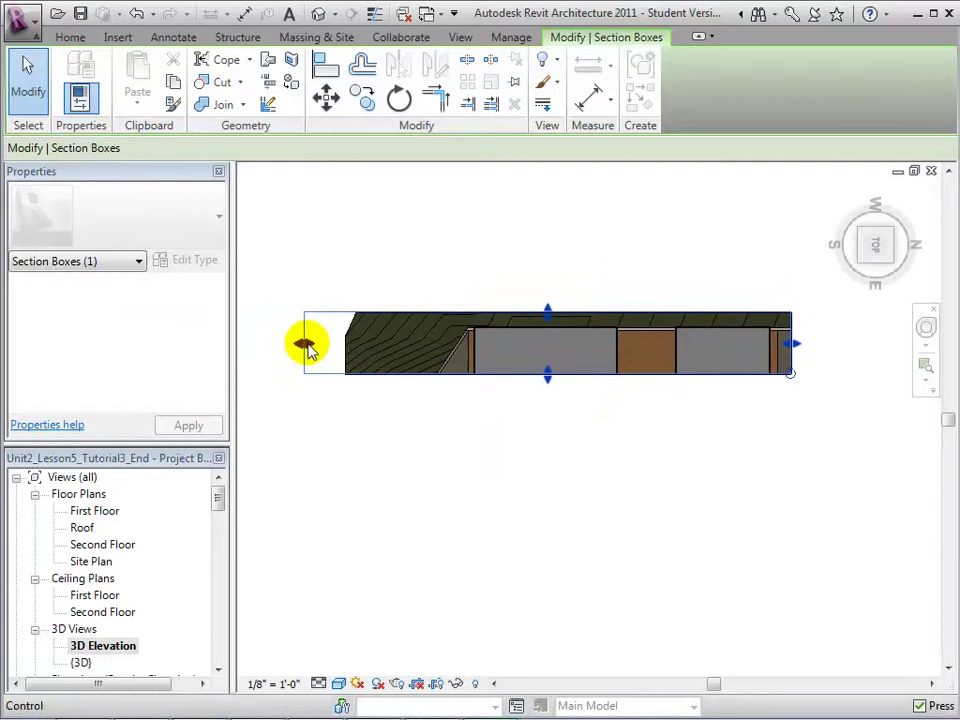
{"action": "left_click_drag", "start_coordinate": [305, 343], "coordinate": [305, 343]}
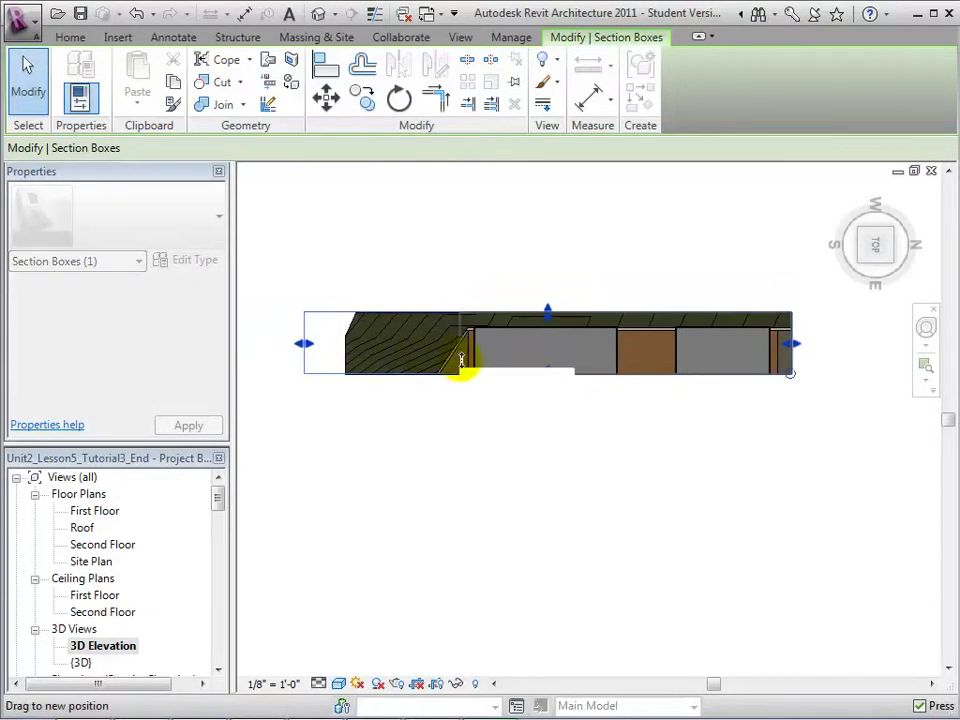
{"action": "left_click_drag", "start_coordinate": [461, 362], "coordinate": [460, 362]}
Deselect the box and show the cut houses as the exact RIGHT side elevation, framed in view
{"action": "left_click", "coordinate": [657, 426]}
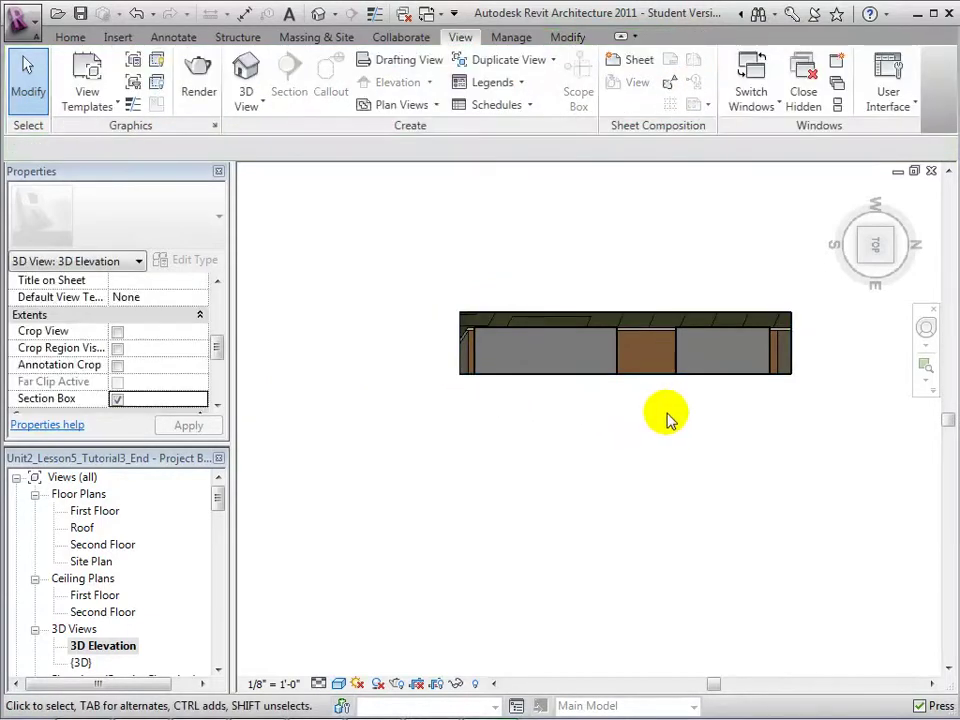
{"action": "scroll", "coordinate": [668, 418], "scroll_direction": "up", "scroll_amount": 2}
{"action": "mouse_move", "coordinate": [872, 254]}
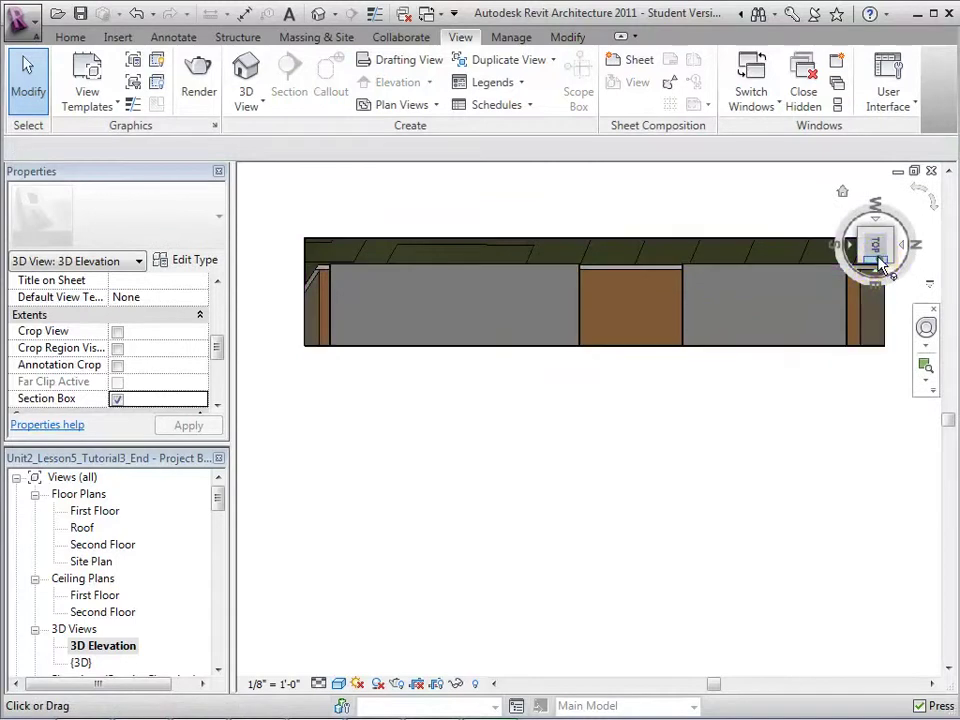
{"action": "mouse_move", "coordinate": [878, 262]}
{"action": "left_mouse_down"}
{"action": "mouse_move", "coordinate": [872, 238]}
{"action": "mouse_move", "coordinate": [853, 227]}
{"action": "mouse_move", "coordinate": [851, 176]}
{"action": "mouse_move", "coordinate": [835, 208]}
{"action": "left_mouse_up"}
{"action": "middle_click_drag", "start_coordinate": [845, 216], "coordinate": [786, 302]}
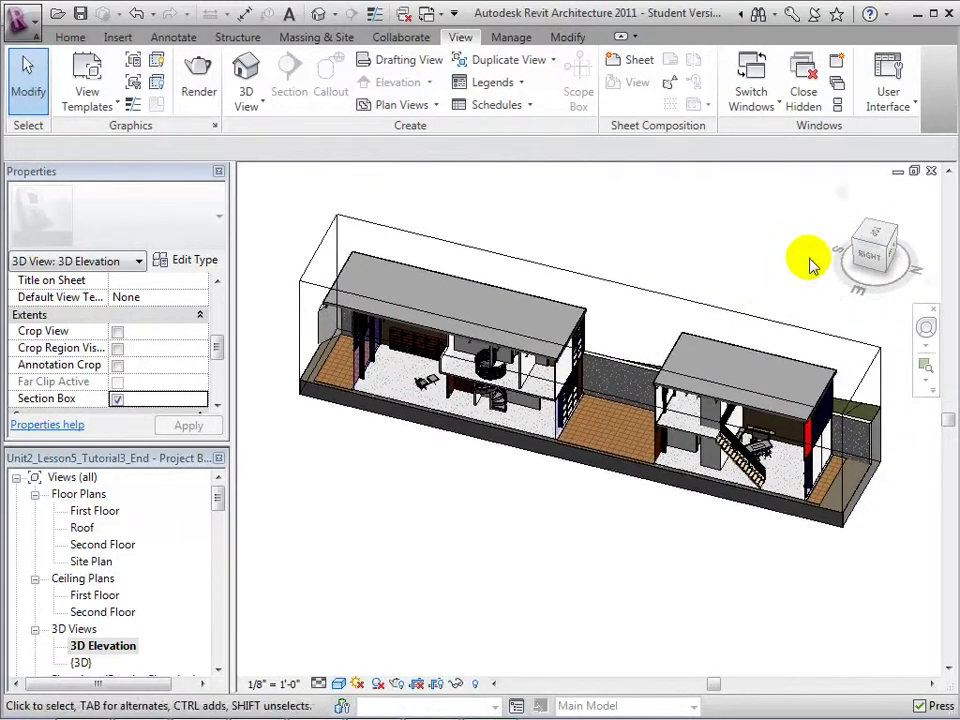
{"action": "left_click", "coordinate": [873, 256]}
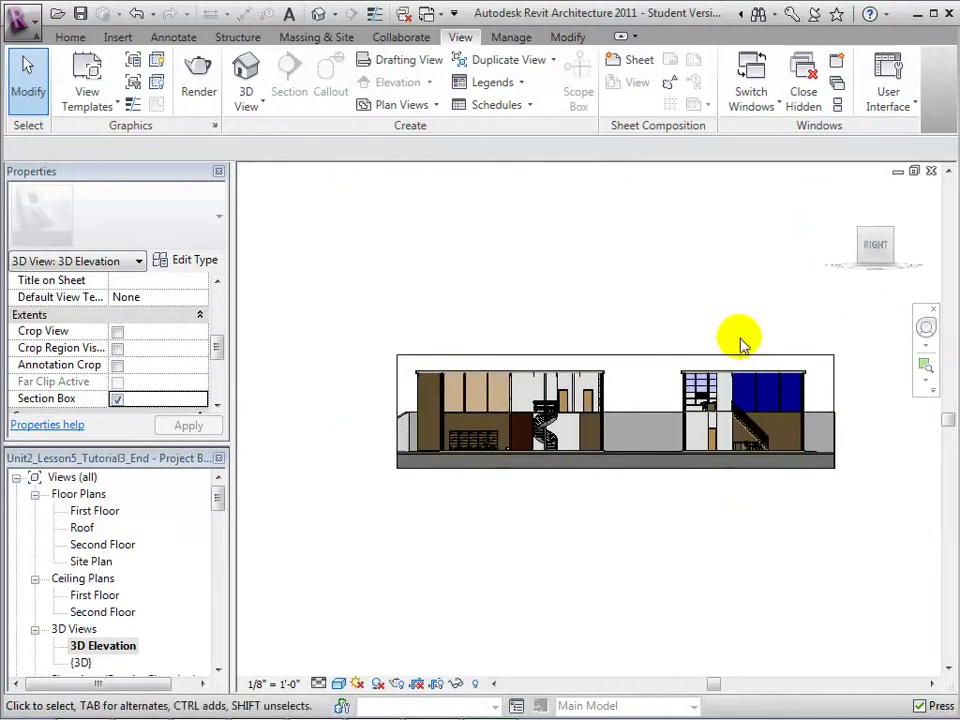
{"action": "scroll", "coordinate": [740, 342], "scroll_direction": "up", "scroll_amount": 4}
{"action": "middle_click_drag", "start_coordinate": [688, 347], "coordinate": [765, 336]}
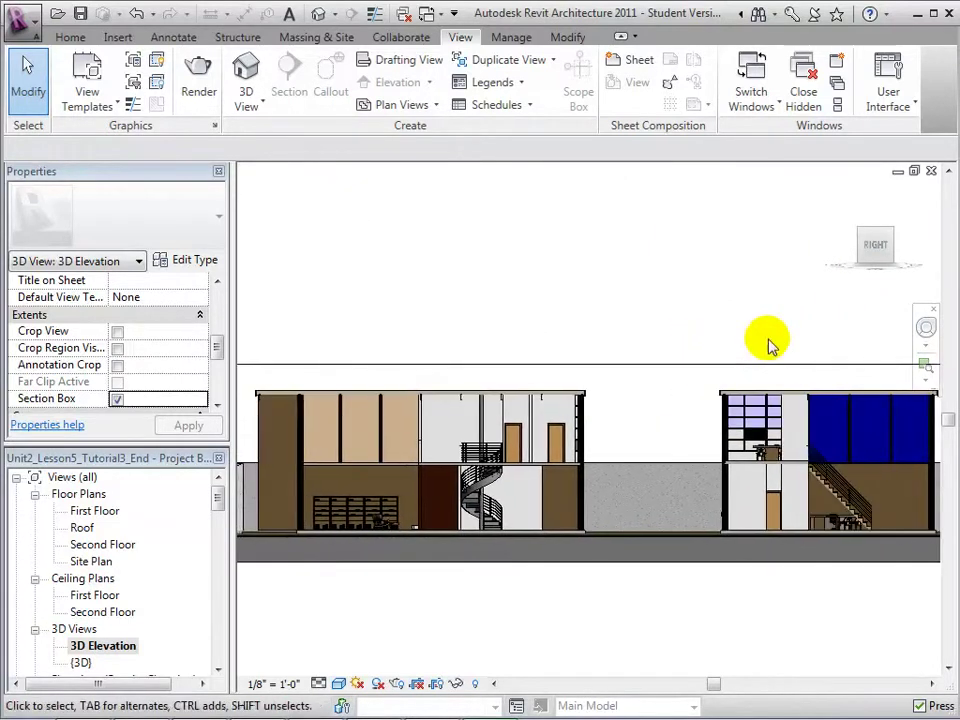
Open the default {3D} view and duplicate it
{"action": "double_click", "coordinate": [79, 664]}
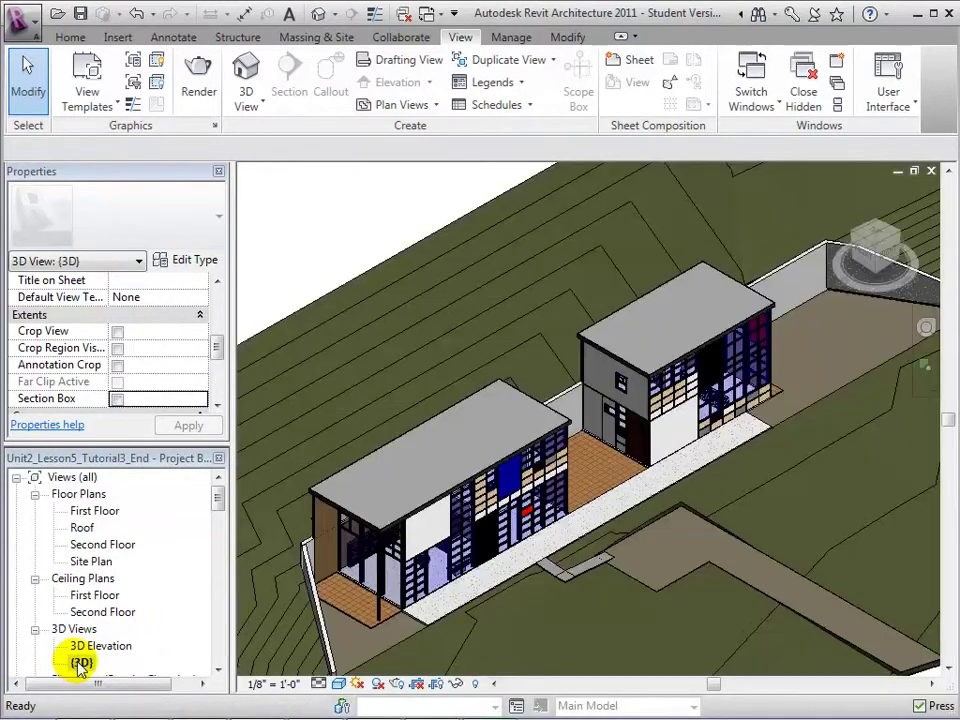
{"action": "right_click", "coordinate": [80, 664]}
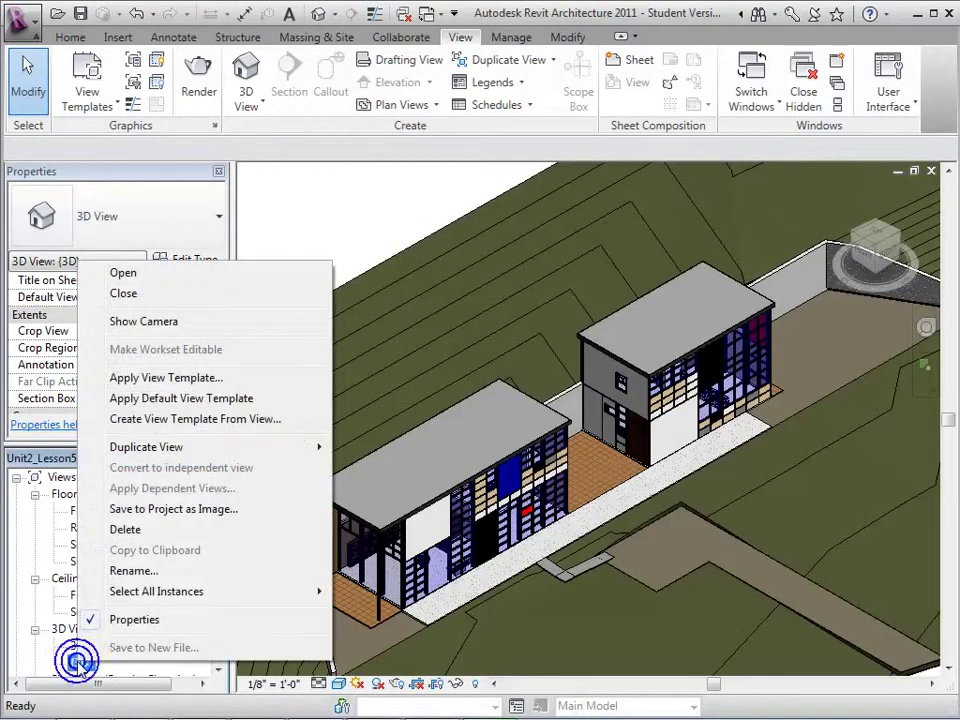
{"action": "mouse_move", "coordinate": [246, 454]}
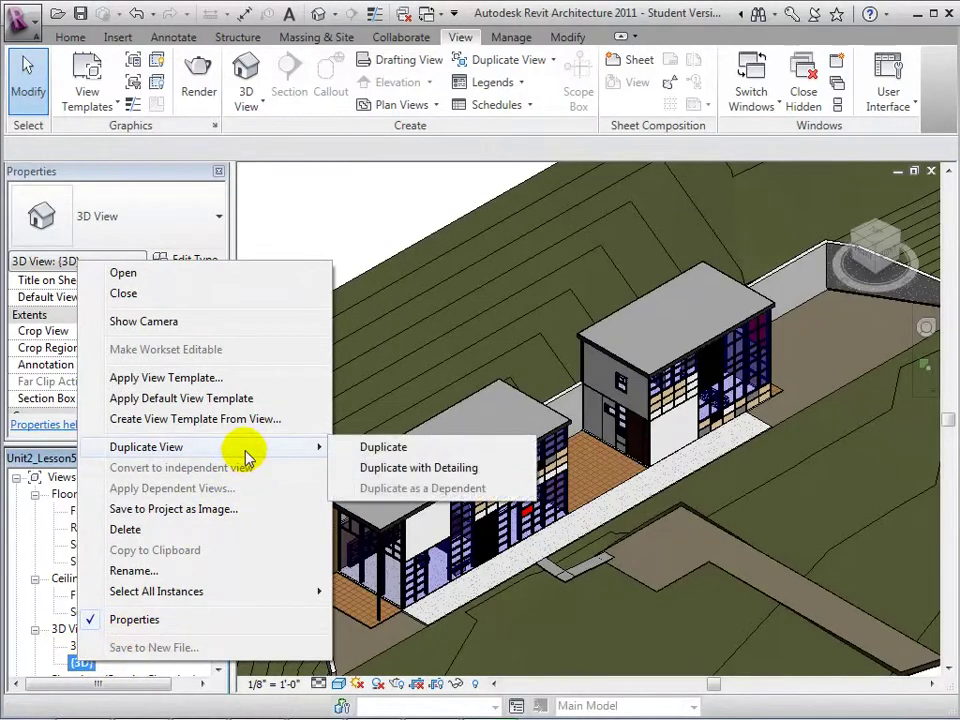
{"action": "left_click", "coordinate": [372, 452]}
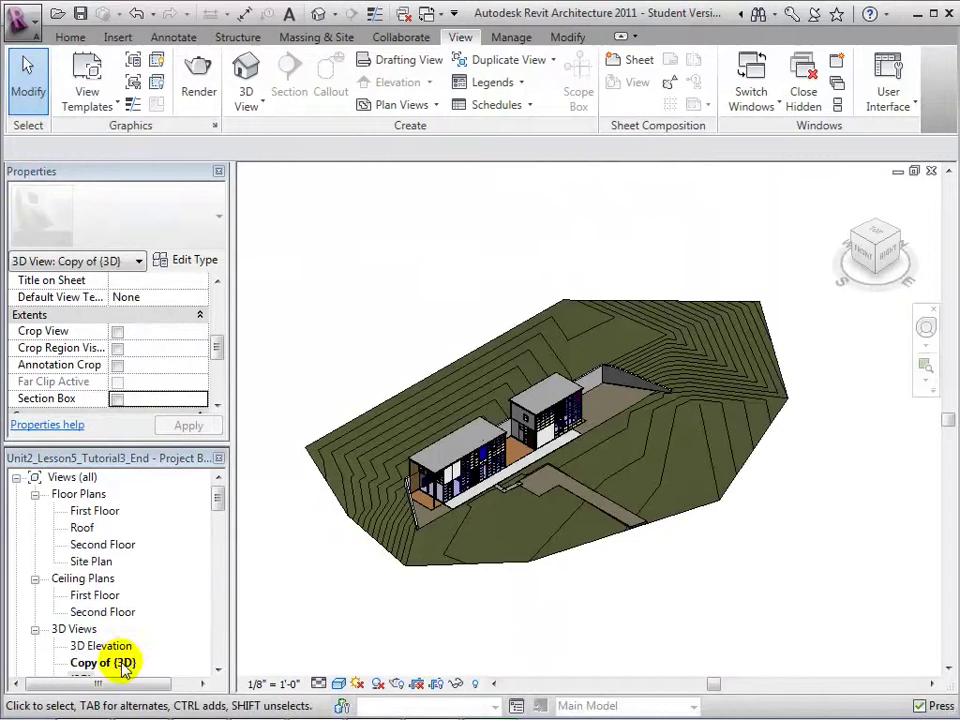
Rename the copy '3D Plan' and turn on its Section Box
{"action": "right_click", "coordinate": [124, 664]}
{"action": "left_click", "coordinate": [176, 570]}
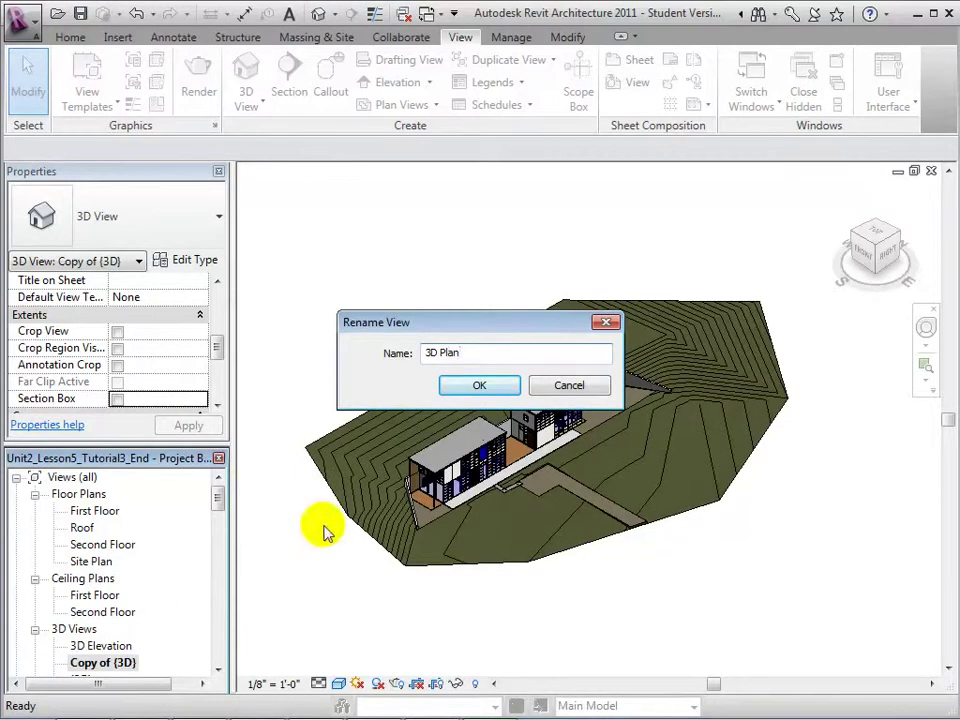
{"action": "left_click", "coordinate": [465, 396]}
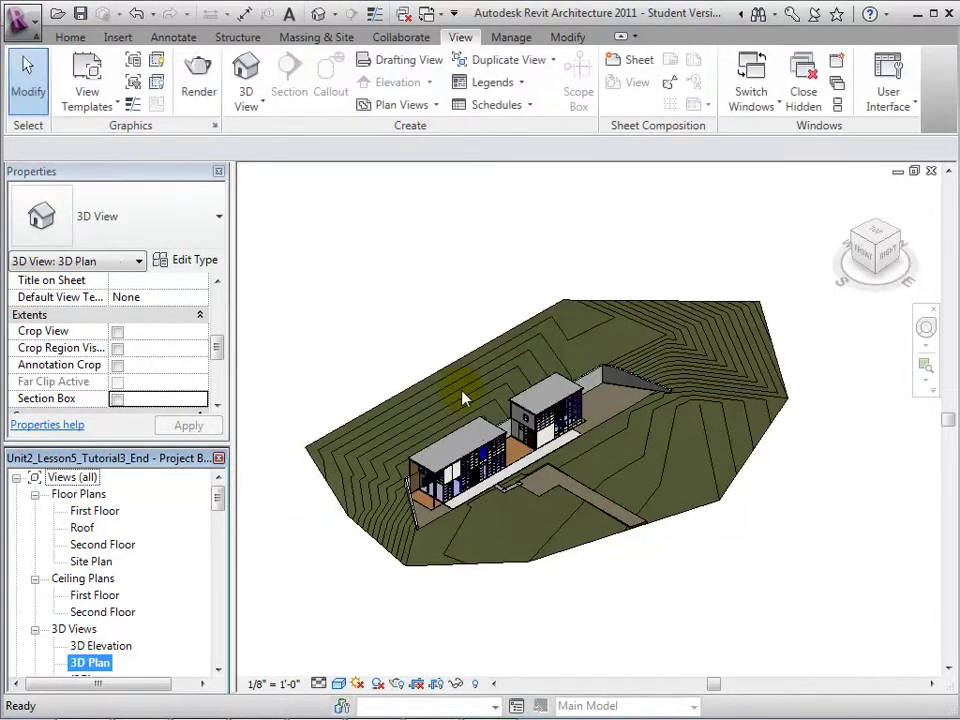
{"action": "left_click", "coordinate": [118, 400]}
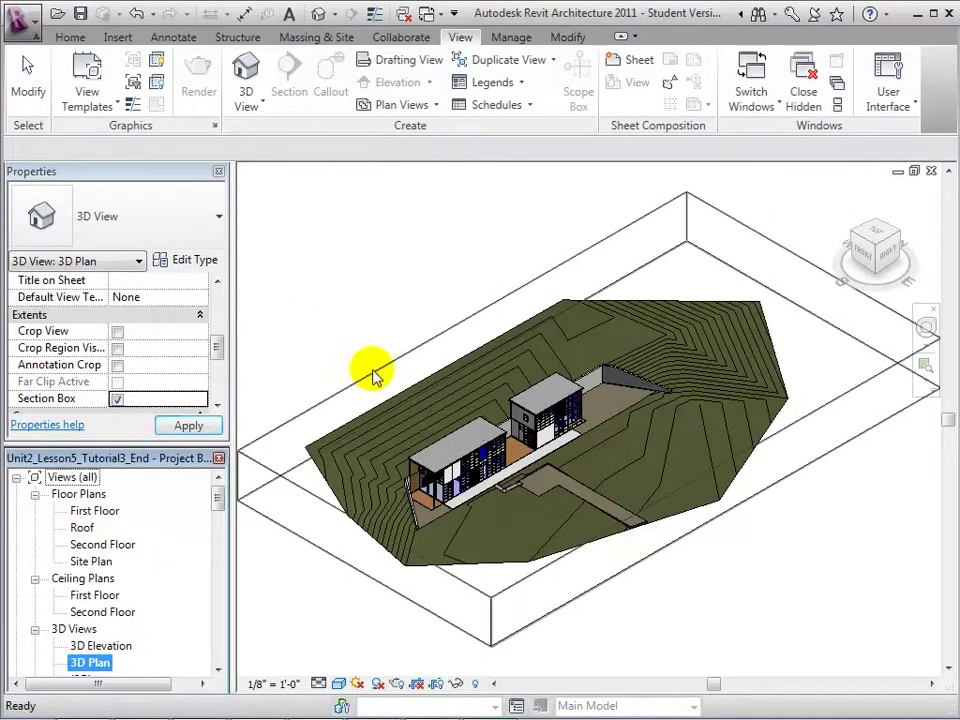
Select the section box, switch to the FRONT view, and lower the box's top
{"action": "left_click", "coordinate": [377, 376]}
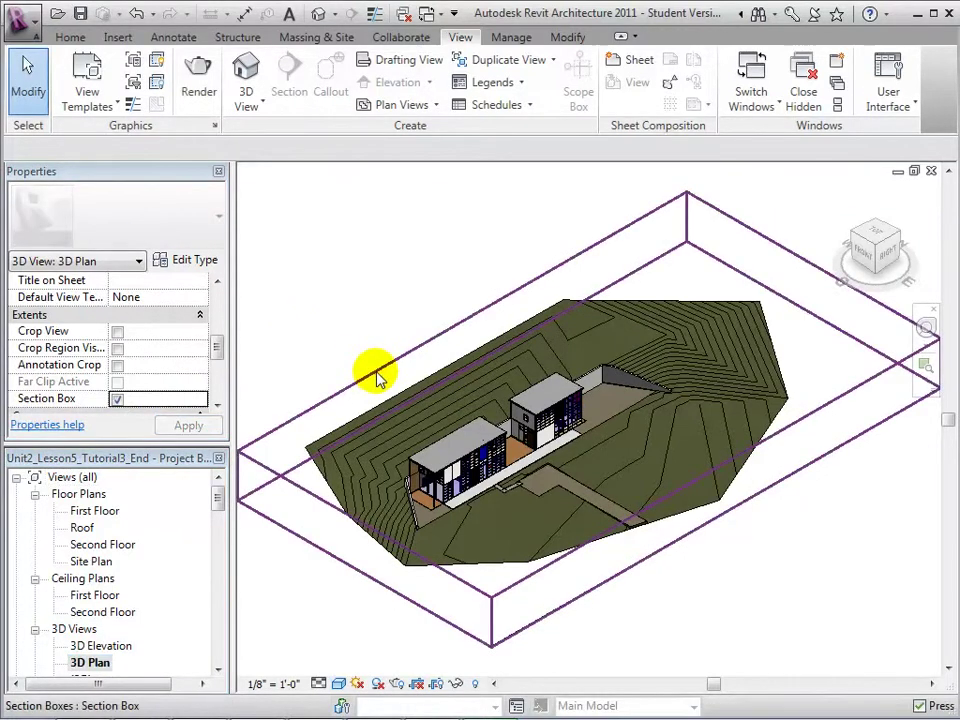
{"action": "left_click", "coordinate": [377, 376]}
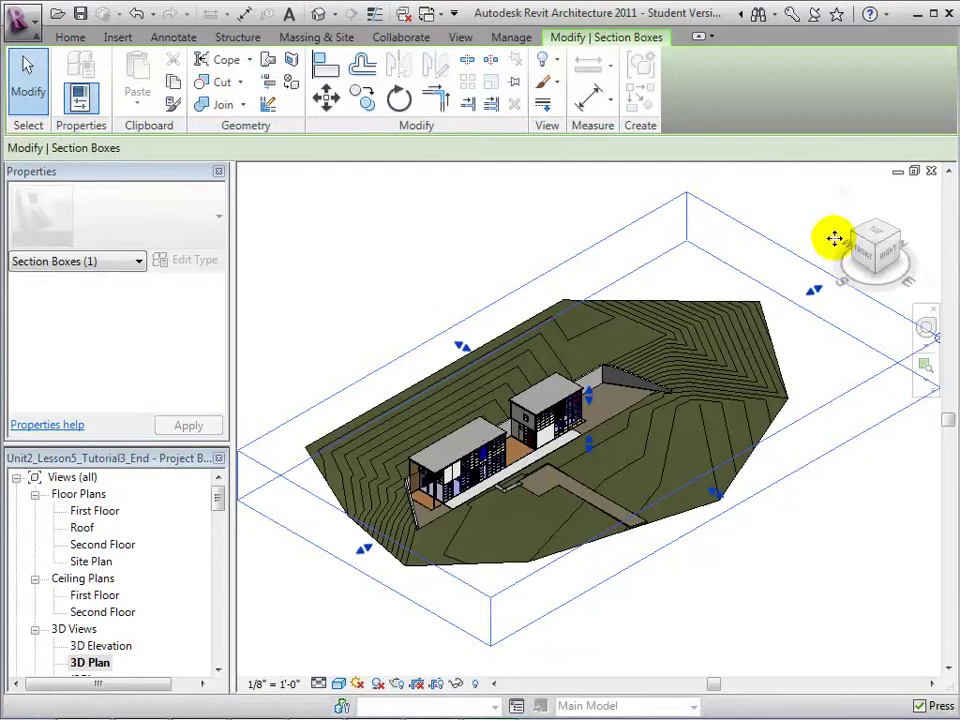
{"action": "left_click", "coordinate": [866, 258]}
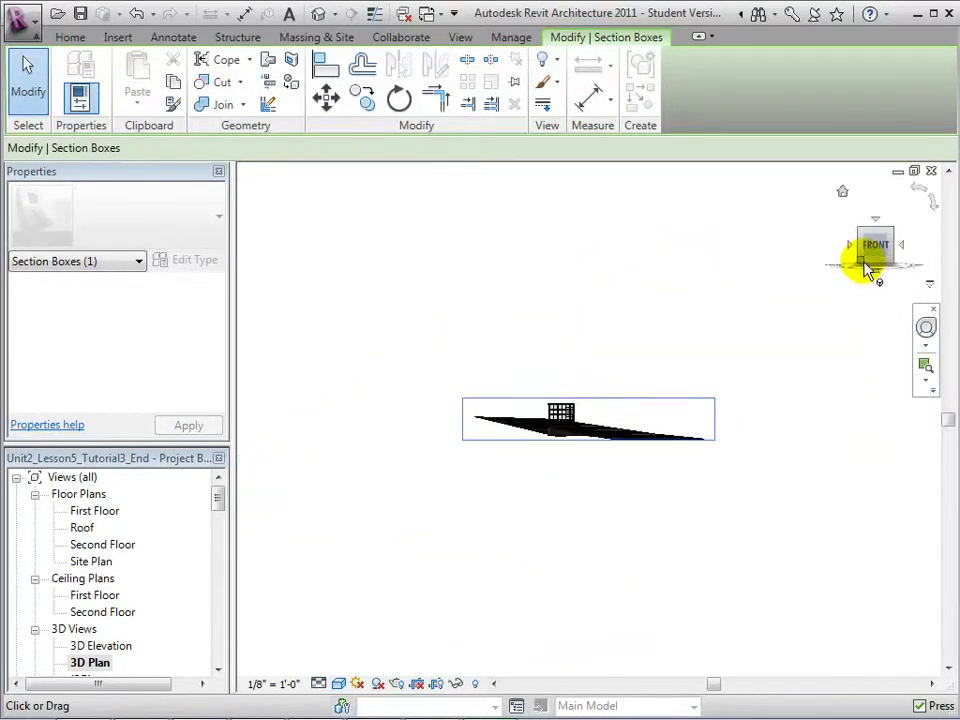
{"action": "scroll", "coordinate": [557, 497], "scroll_direction": "up", "scroll_amount": 3}
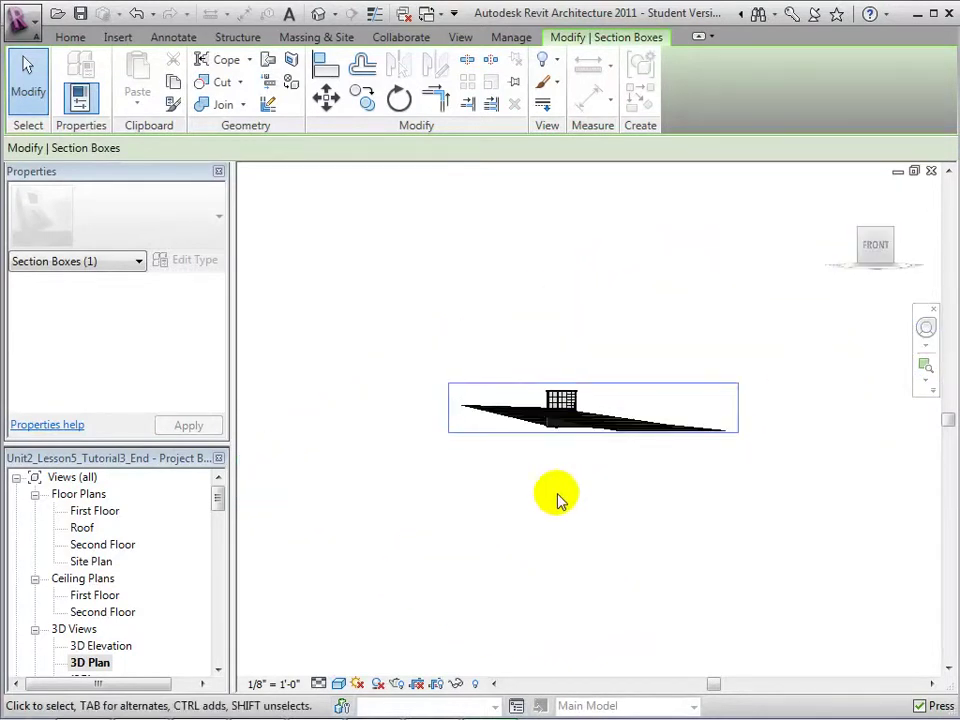
{"action": "middle_click_drag", "start_coordinate": [570, 505], "coordinate": [600, 591]}
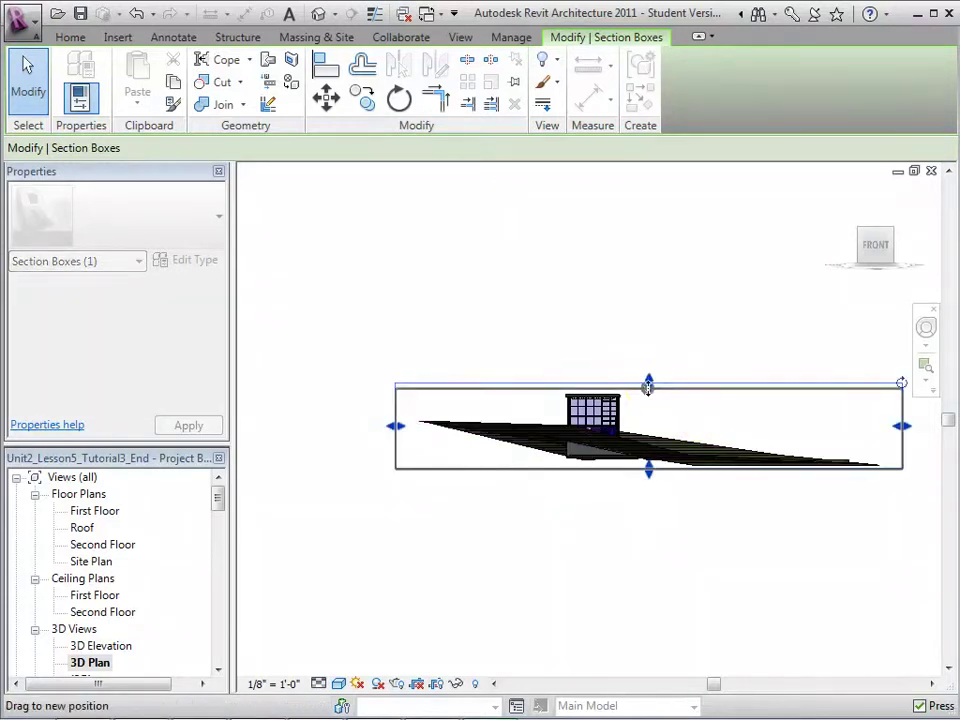
{"action": "left_click_drag", "start_coordinate": [648, 388], "coordinate": [678, 408]}
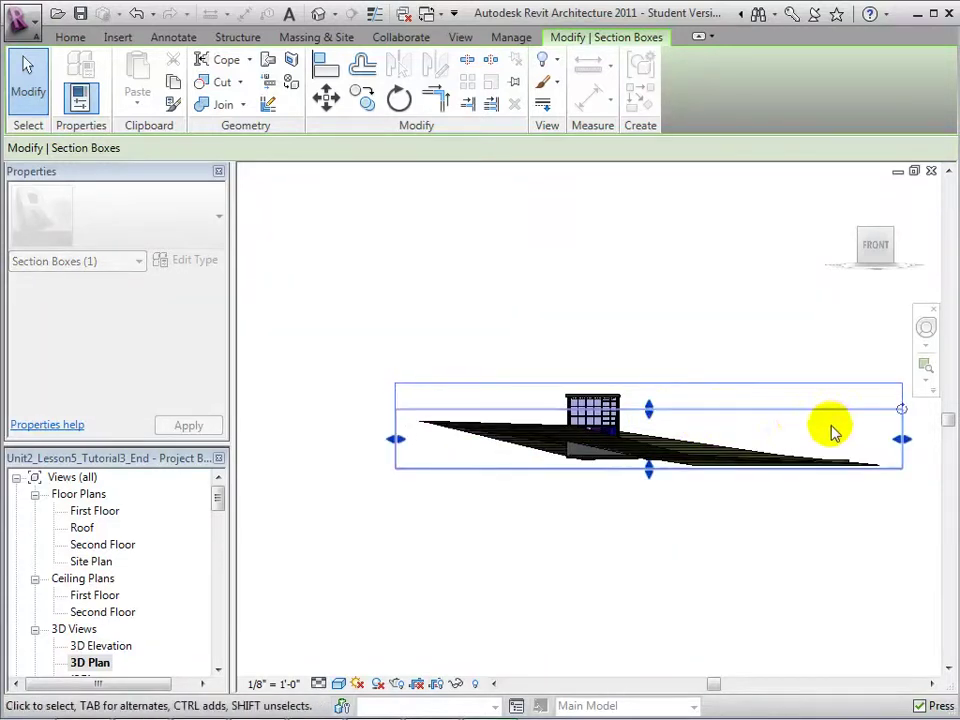
Pull in the box's right and left sides until only one building remains, then deselect it
{"action": "scroll", "coordinate": [846, 454], "scroll_direction": "up", "scroll_amount": 3}
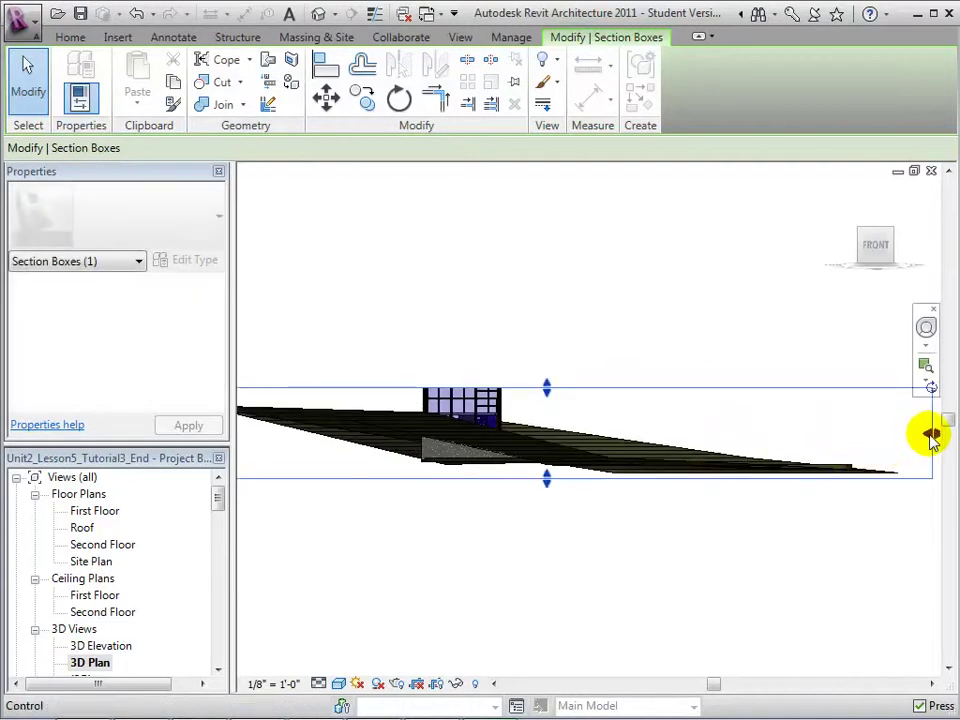
{"action": "left_click_drag", "start_coordinate": [930, 437], "coordinate": [621, 434]}
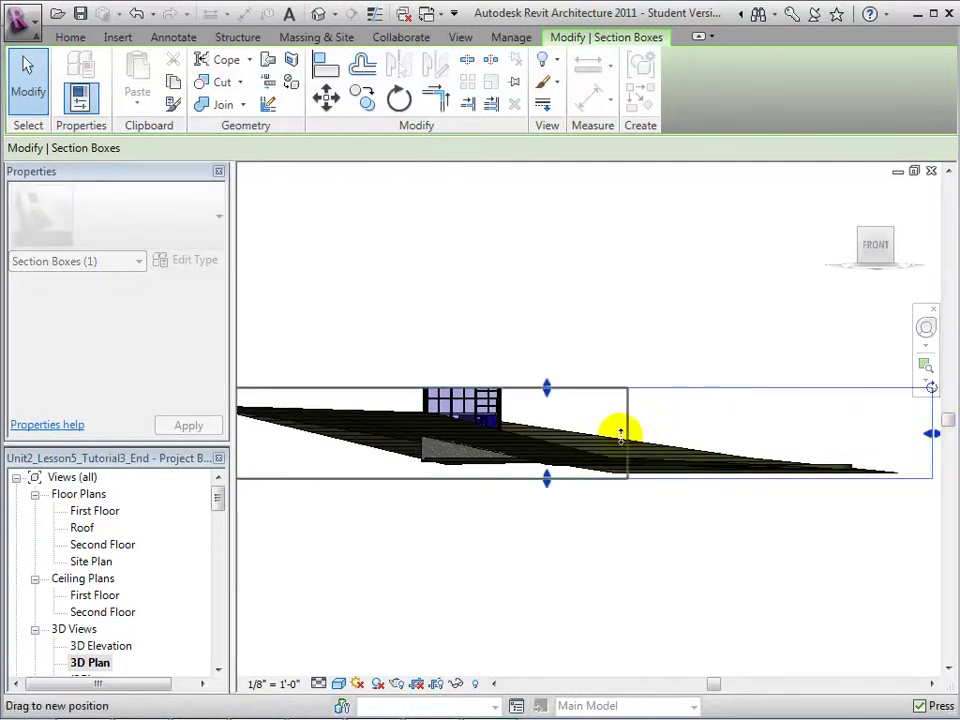
{"action": "left_click_drag", "start_coordinate": [514, 492], "coordinate": [516, 495]}
{"action": "middle_click_drag", "start_coordinate": [485, 538], "coordinate": [563, 525]}
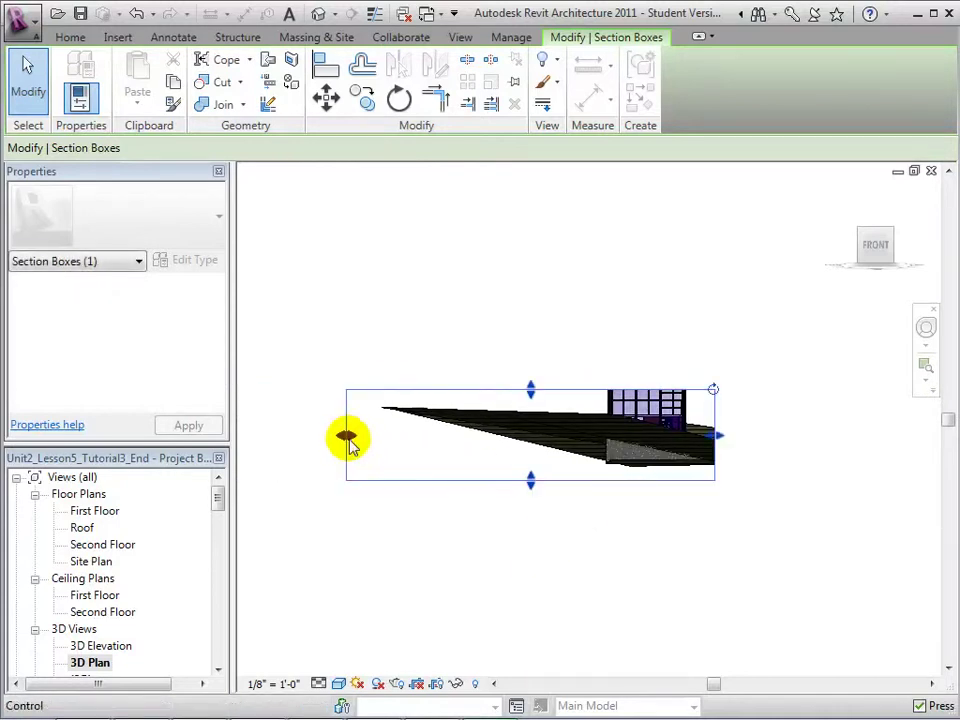
{"action": "left_click_drag", "start_coordinate": [348, 438], "coordinate": [347, 435]}
{"action": "left_click_drag", "start_coordinate": [443, 434], "coordinate": [596, 452]}
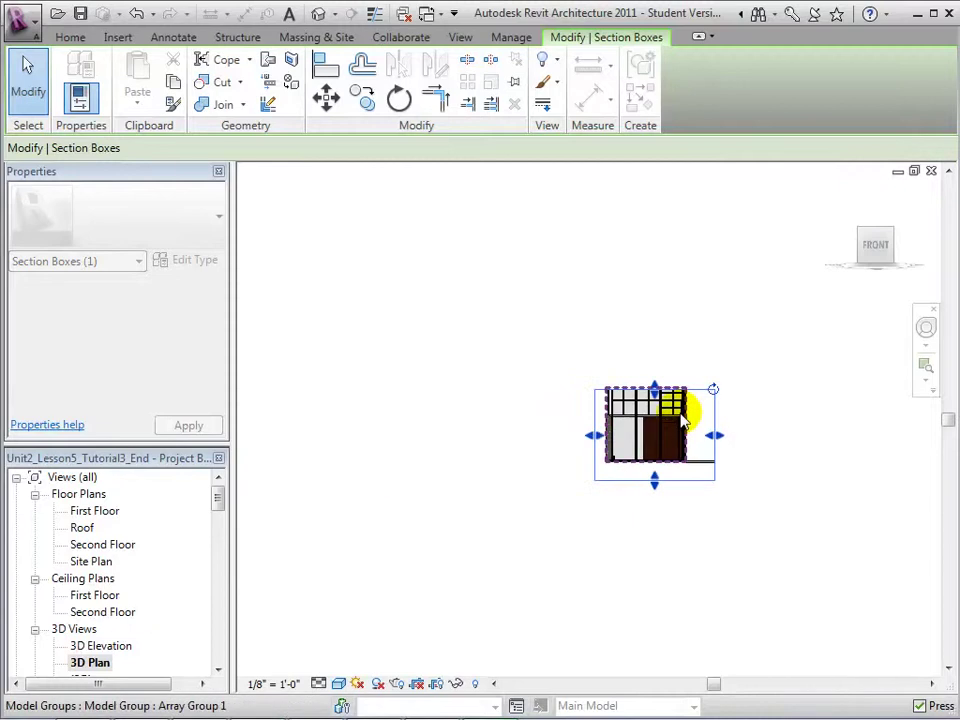
{"action": "scroll", "coordinate": [702, 350], "scroll_direction": "up", "scroll_amount": 2}
{"action": "left_click", "coordinate": [718, 321]}
{"action": "left_click", "coordinate": [879, 257]}
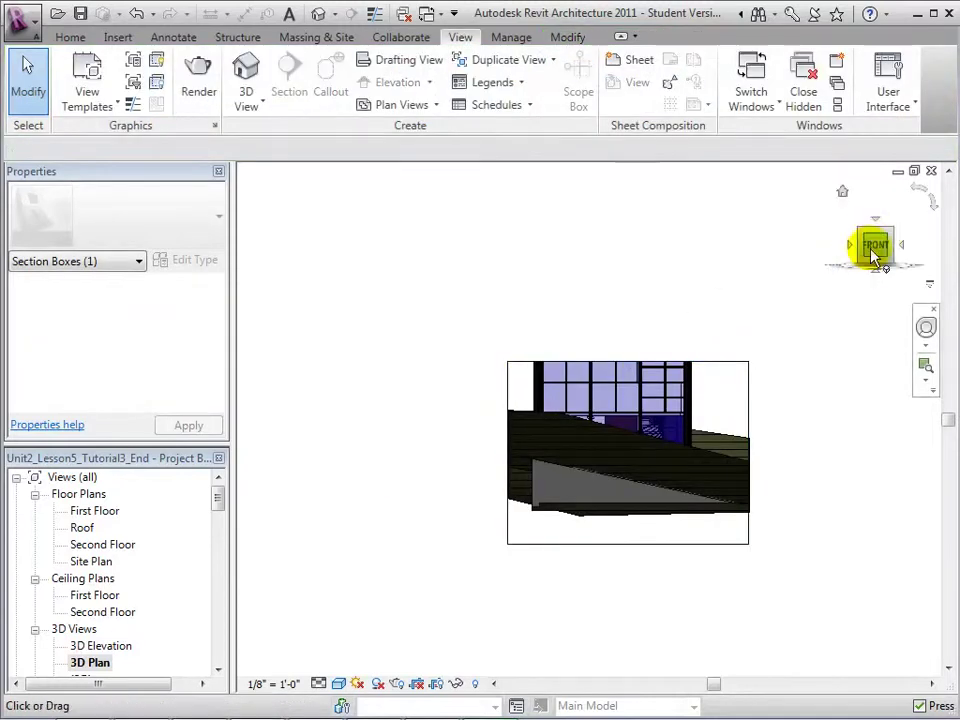
Orbit the cut 3D Plan model and tilt it to look down from above
{"action": "mouse_move", "coordinate": [879, 252]}
{"action": "left_mouse_down"}
{"action": "mouse_move", "coordinate": [843, 268]}
{"action": "mouse_move", "coordinate": [852, 268]}
{"action": "mouse_move", "coordinate": [845, 278]}
{"action": "left_mouse_up"}
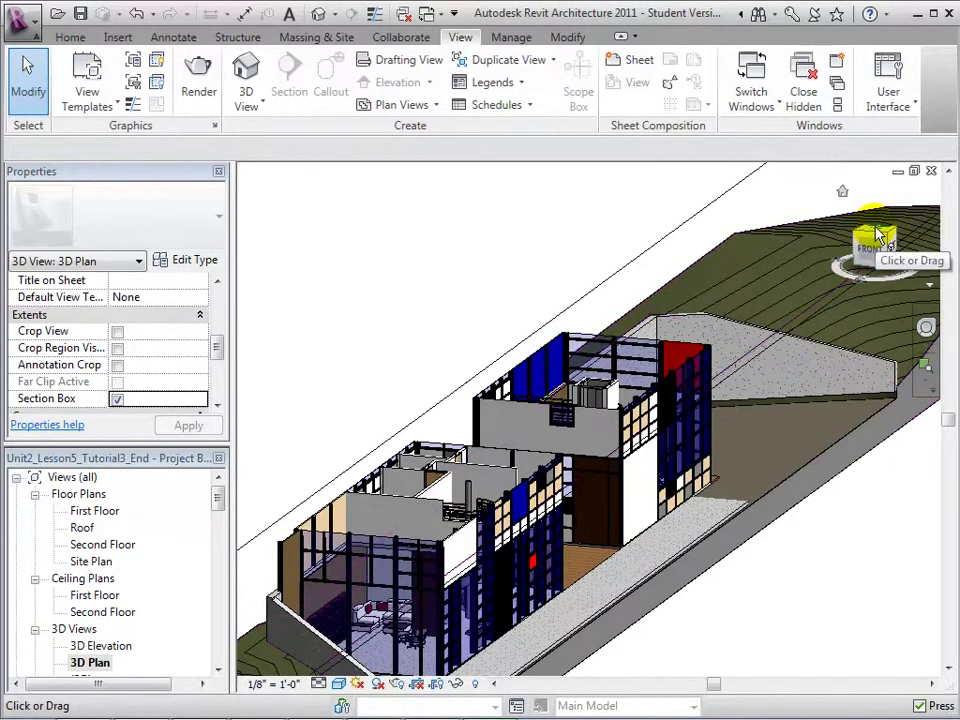
{"action": "left_click", "coordinate": [876, 236]}
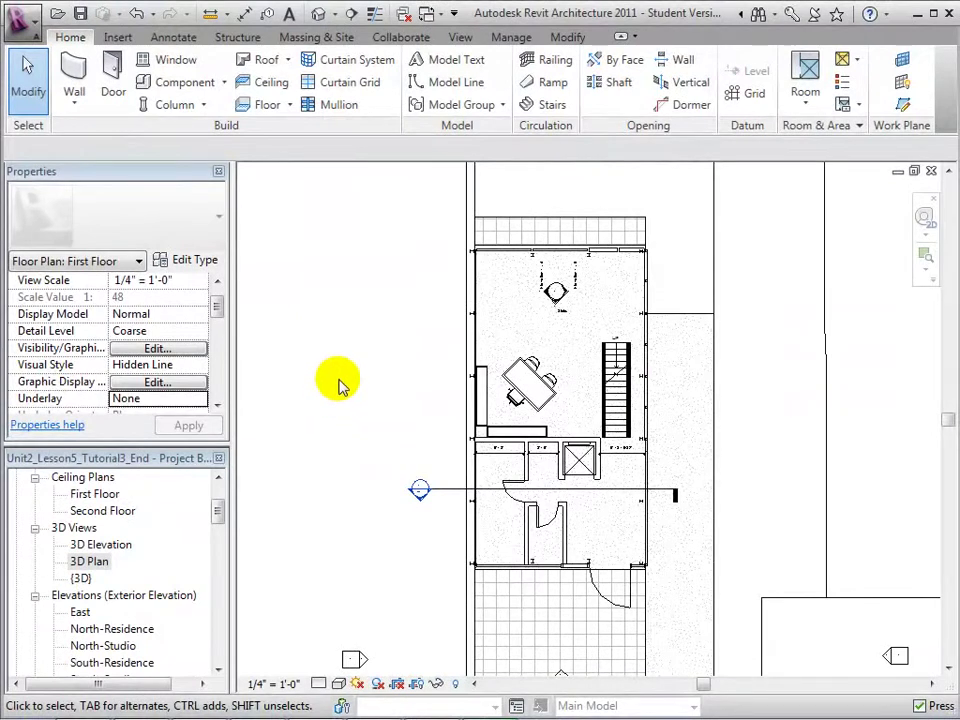
Start a perspective camera and place its eye in the studio's upper-left corner on the First Floor plan
{"action": "left_click", "coordinate": [451, 40]}
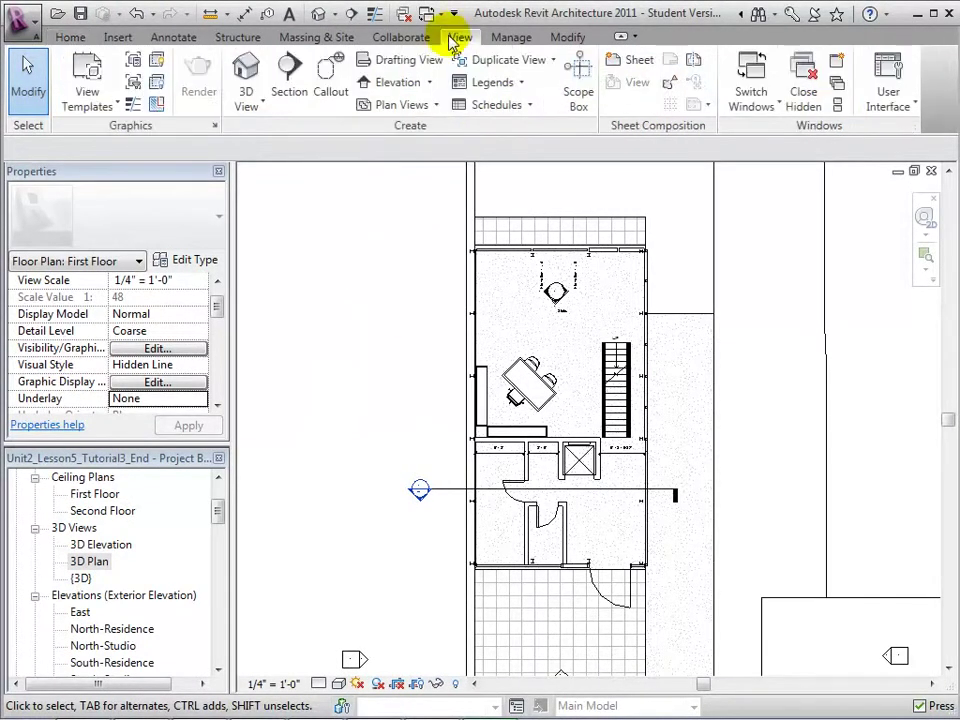
{"action": "left_click", "coordinate": [263, 106]}
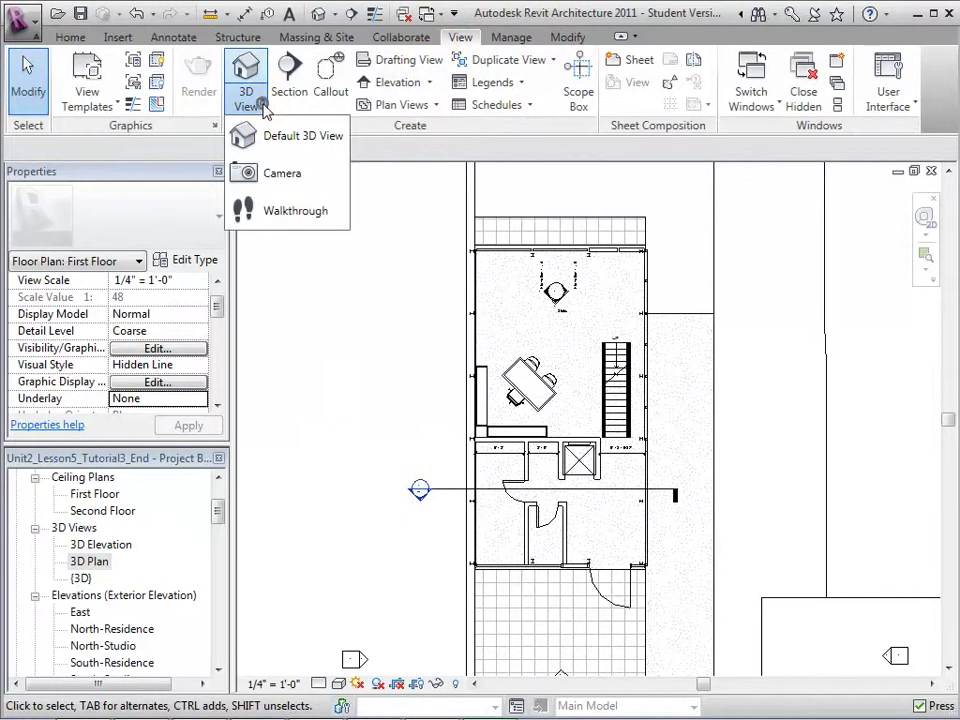
{"action": "left_click", "coordinate": [258, 173]}
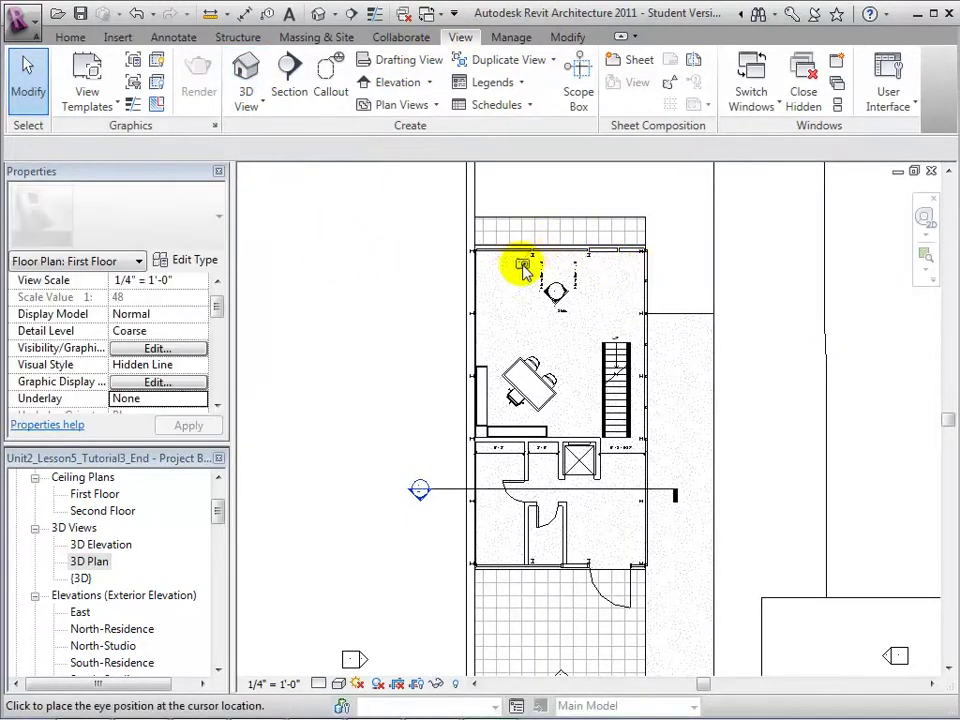
{"action": "scroll", "coordinate": [525, 279], "scroll_direction": "up", "scroll_amount": 3}
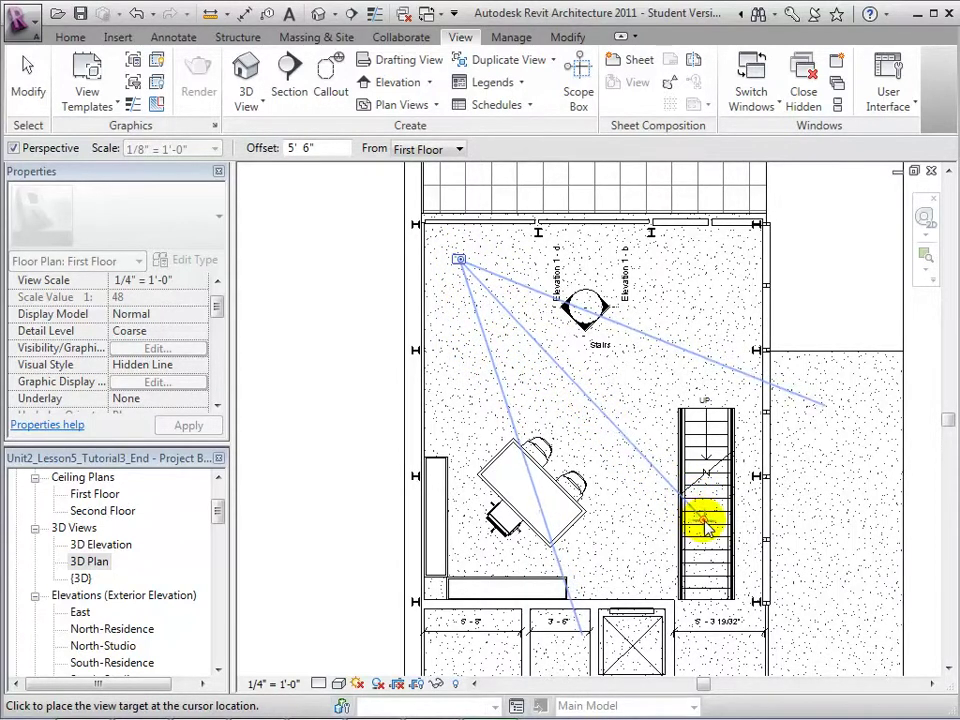
Aim the camera target at the stairs and rename 3D View 1 to 'Studio Stairs'
{"action": "left_click", "coordinate": [705, 523]}
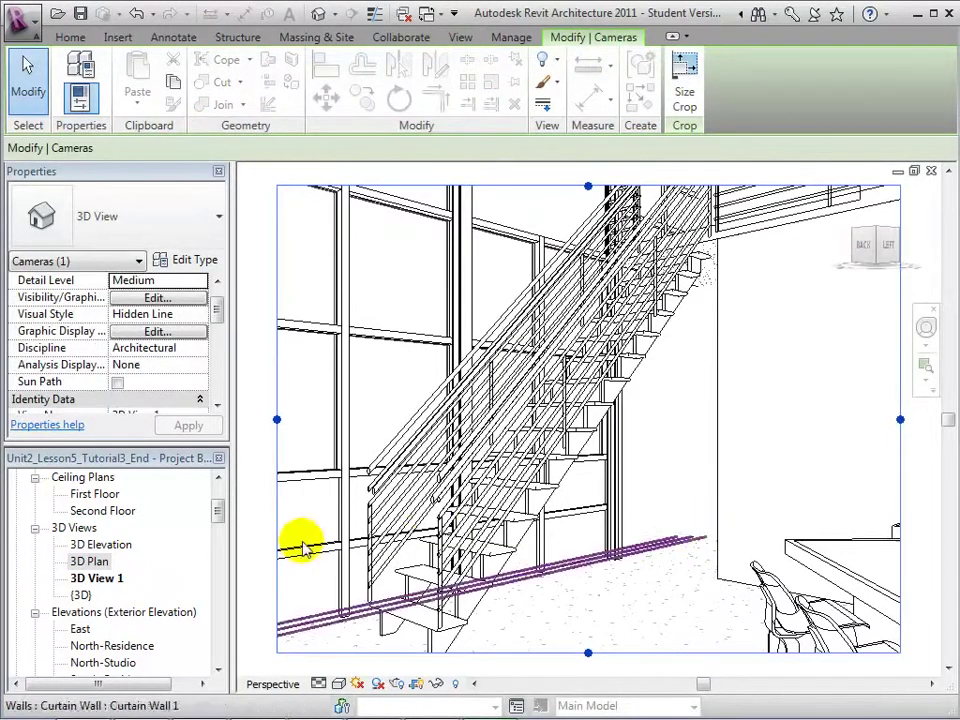
{"action": "right_click", "coordinate": [104, 582]}
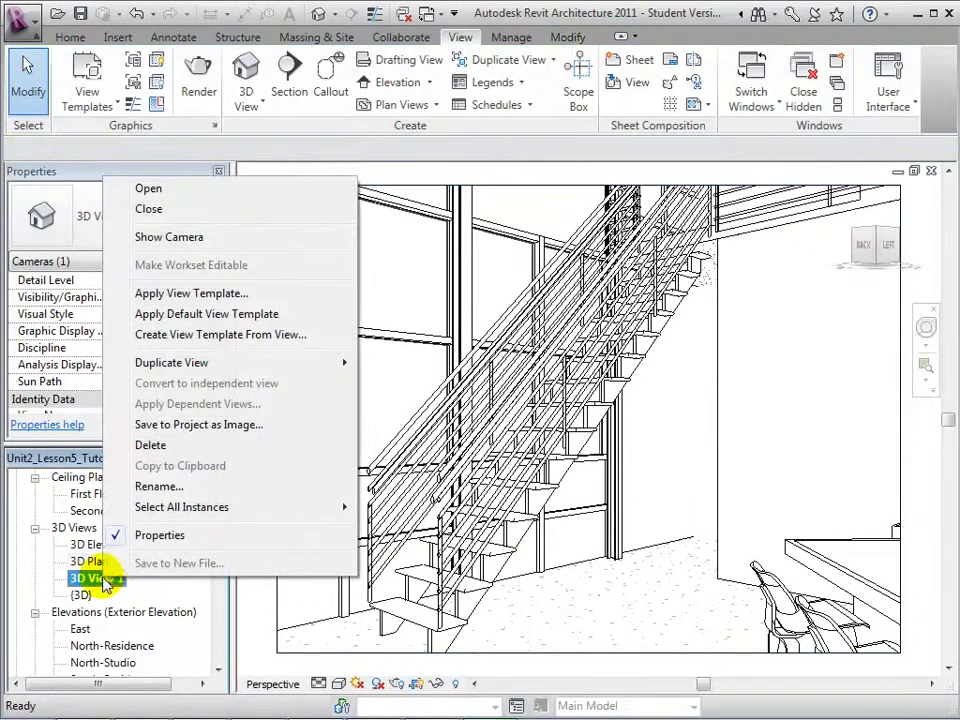
{"action": "left_click", "coordinate": [160, 487]}
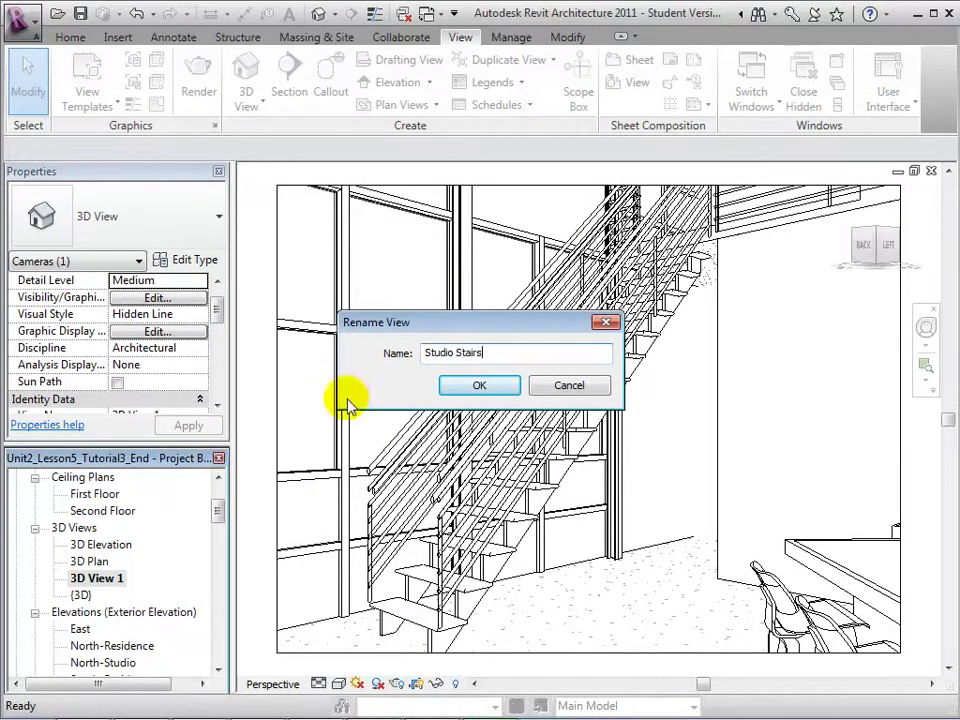
{"action": "left_click", "coordinate": [465, 386]}
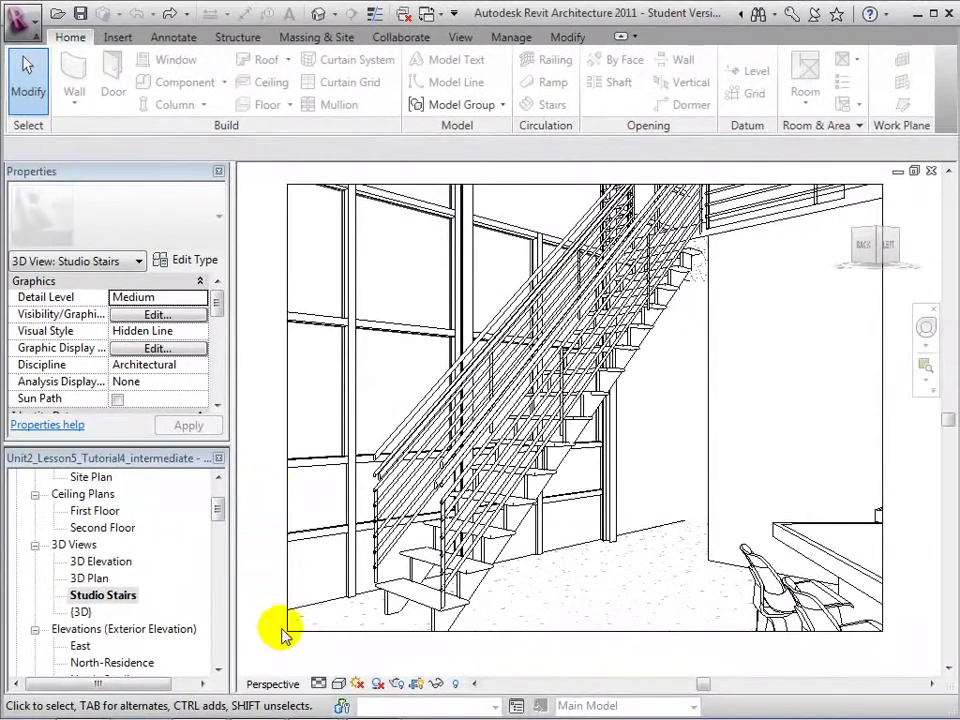
Set the Studio Stairs perspective's visual style to Shaded with Edges
{"action": "left_click", "coordinate": [319, 684]}
{"action": "left_click", "coordinate": [330, 688]}
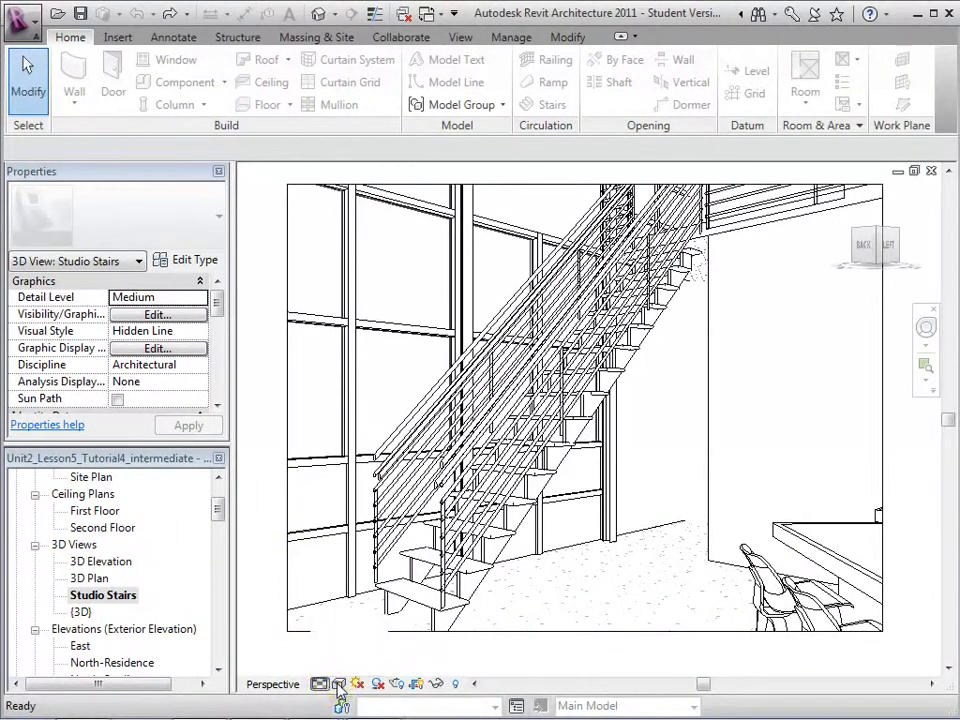
{"action": "left_click", "coordinate": [339, 685]}
{"action": "left_click", "coordinate": [356, 627]}
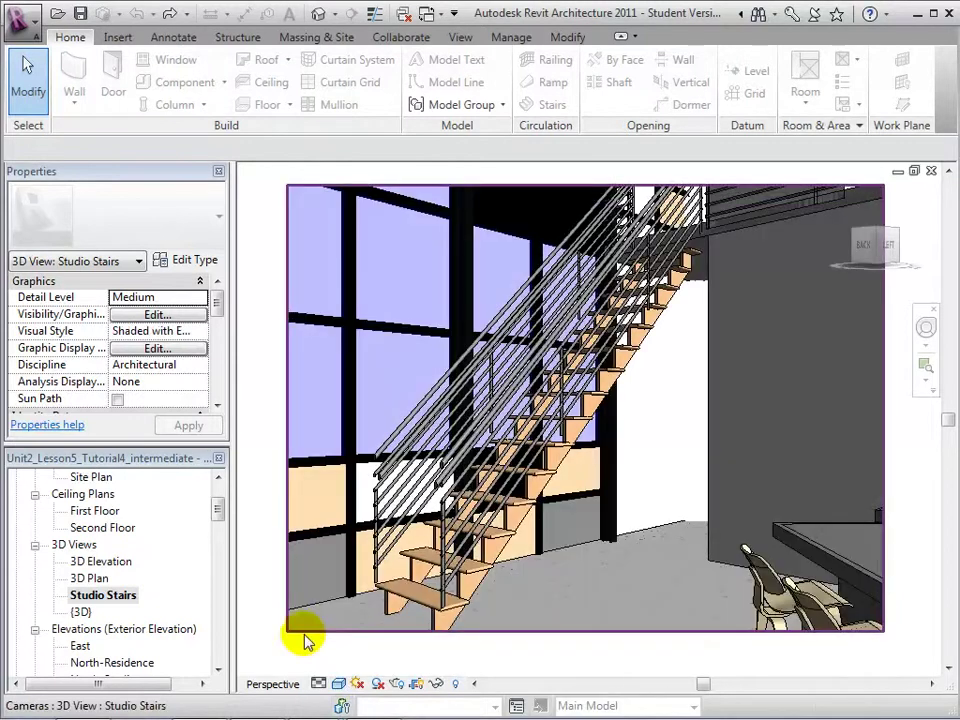
Enlarge the crop region by extending its top edge up and its right edge outward
{"action": "left_click", "coordinate": [286, 584]}
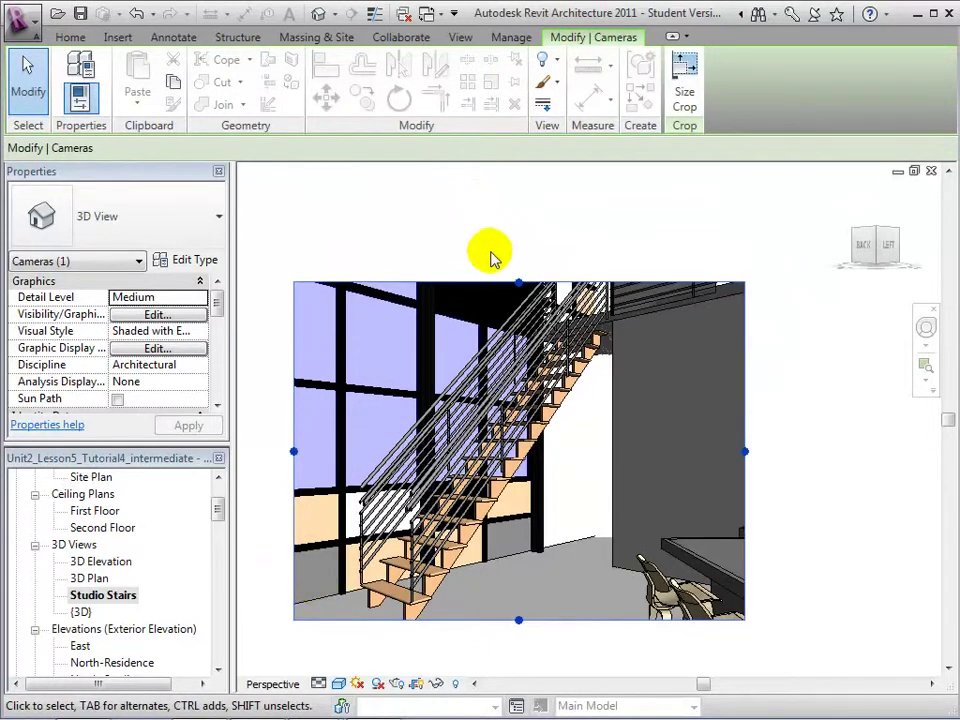
{"action": "left_click_drag", "start_coordinate": [518, 285], "coordinate": [525, 225]}
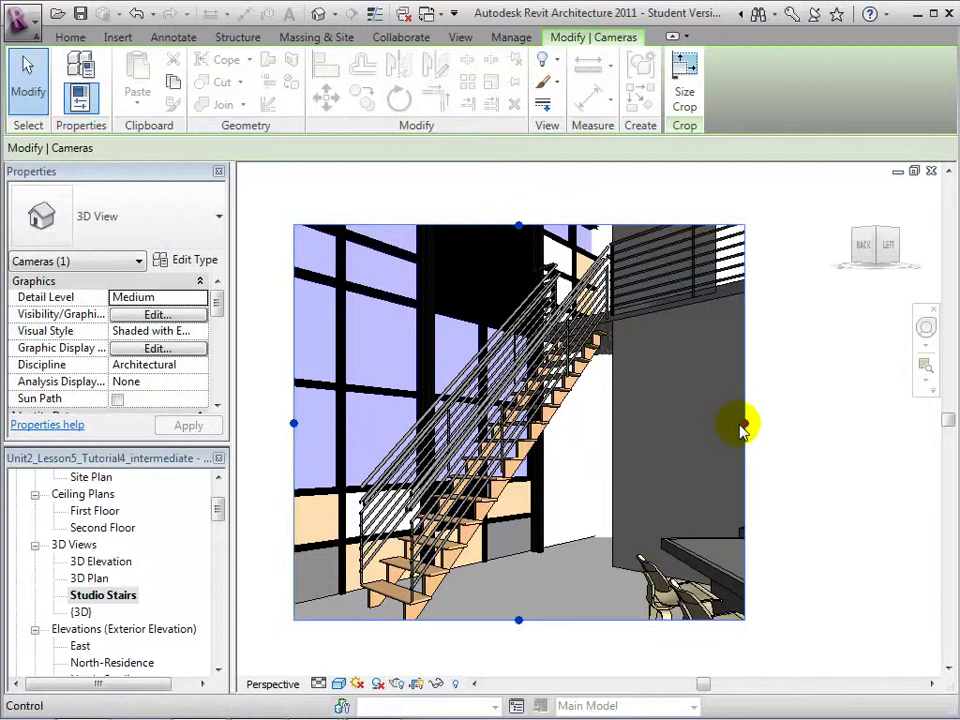
{"action": "left_click_drag", "start_coordinate": [743, 424], "coordinate": [797, 425]}
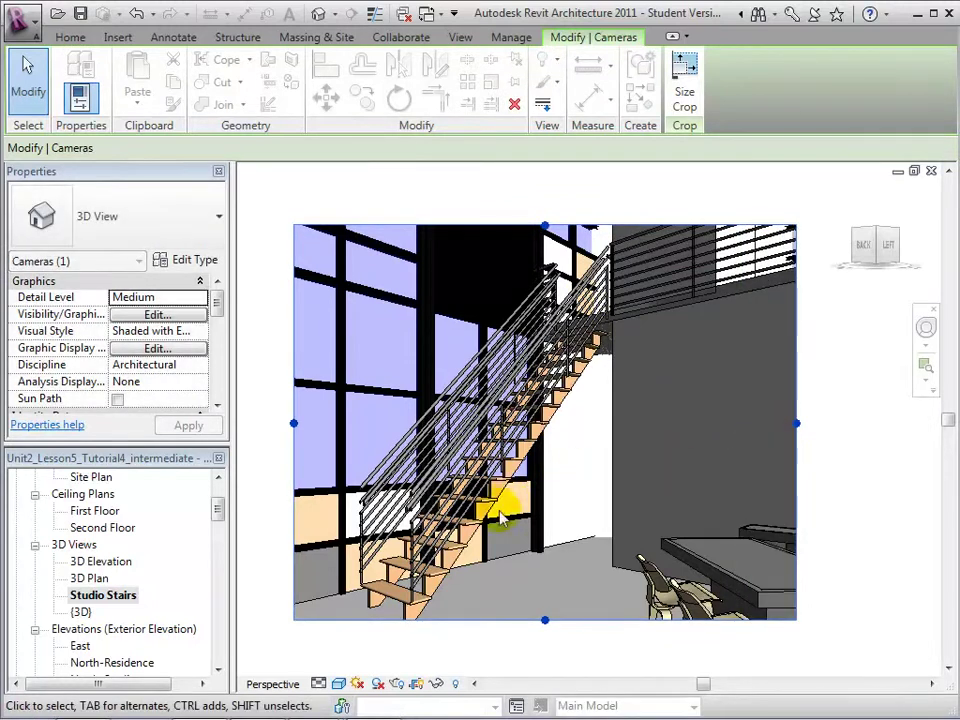
{"action": "scroll", "coordinate": [311, 615], "scroll_direction": "up", "scroll_amount": 1}
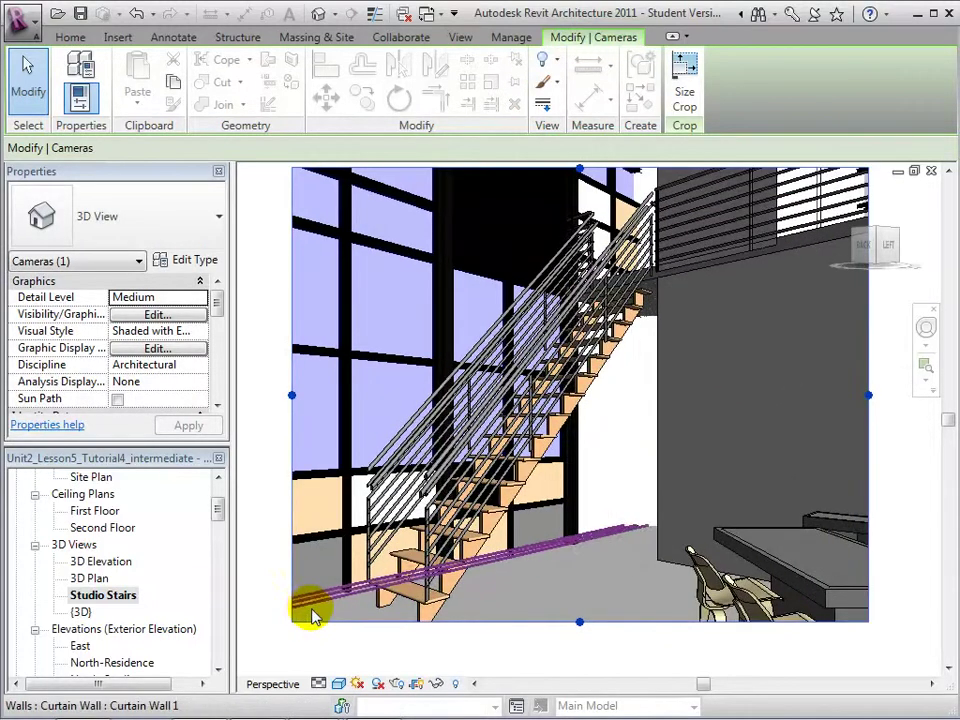
{"action": "middle_click_drag", "start_coordinate": [283, 537], "coordinate": [281, 564]}
{"action": "left_click", "coordinate": [268, 564]}
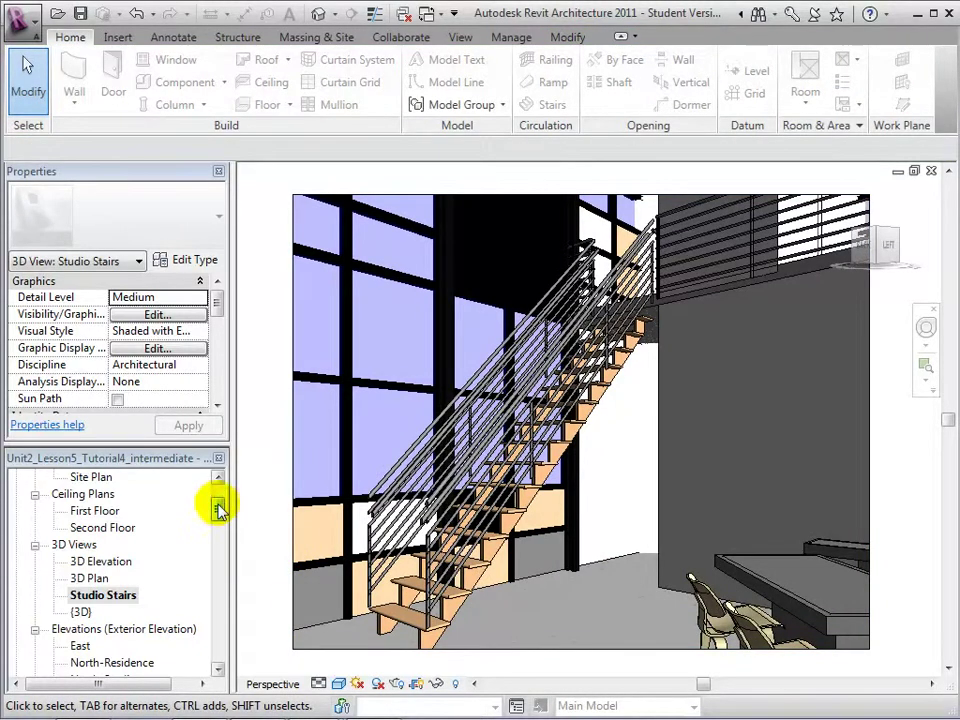
Open the First Floor plan and show the Studio Stairs camera on it
{"action": "left_click_drag", "start_coordinate": [216, 508], "coordinate": [220, 495]}
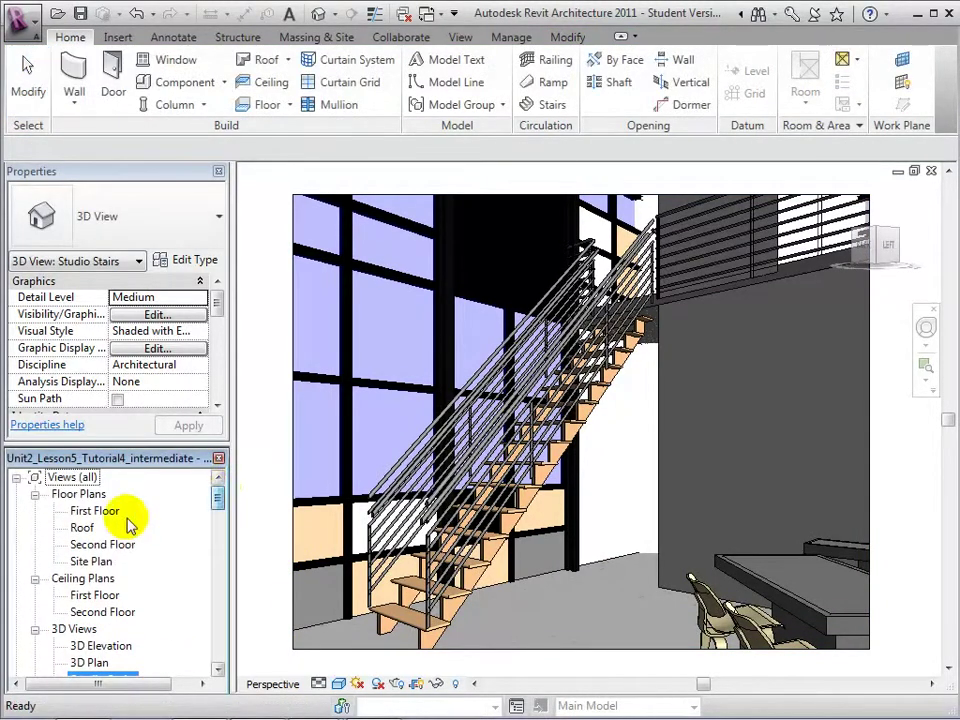
{"action": "double_click", "coordinate": [95, 511]}
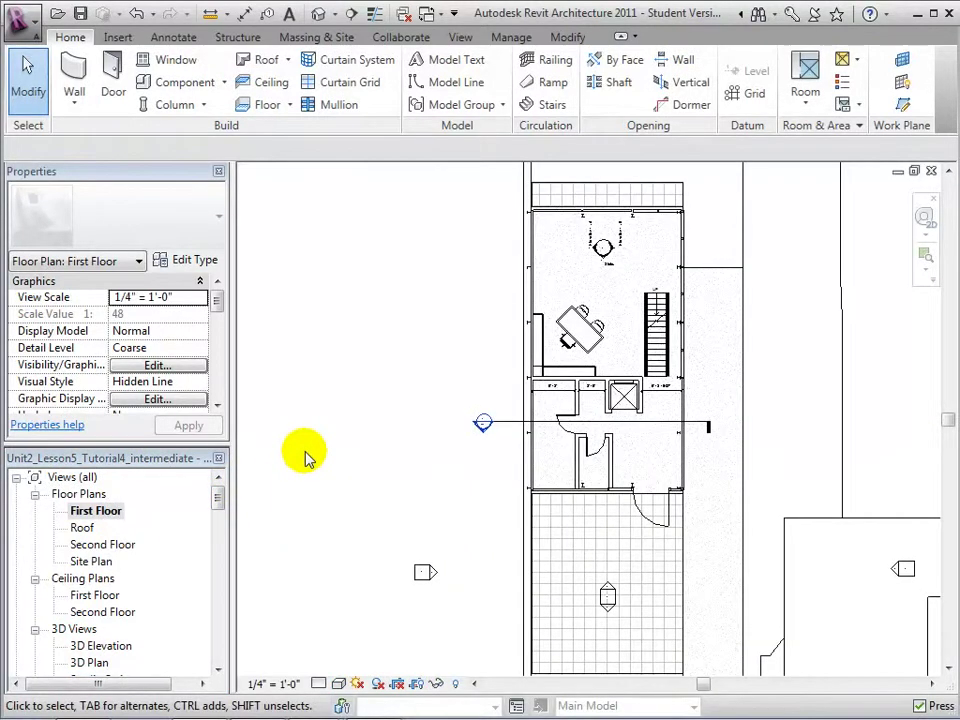
{"action": "scroll", "coordinate": [218, 505], "scroll_direction": "down", "scroll_amount": 1}
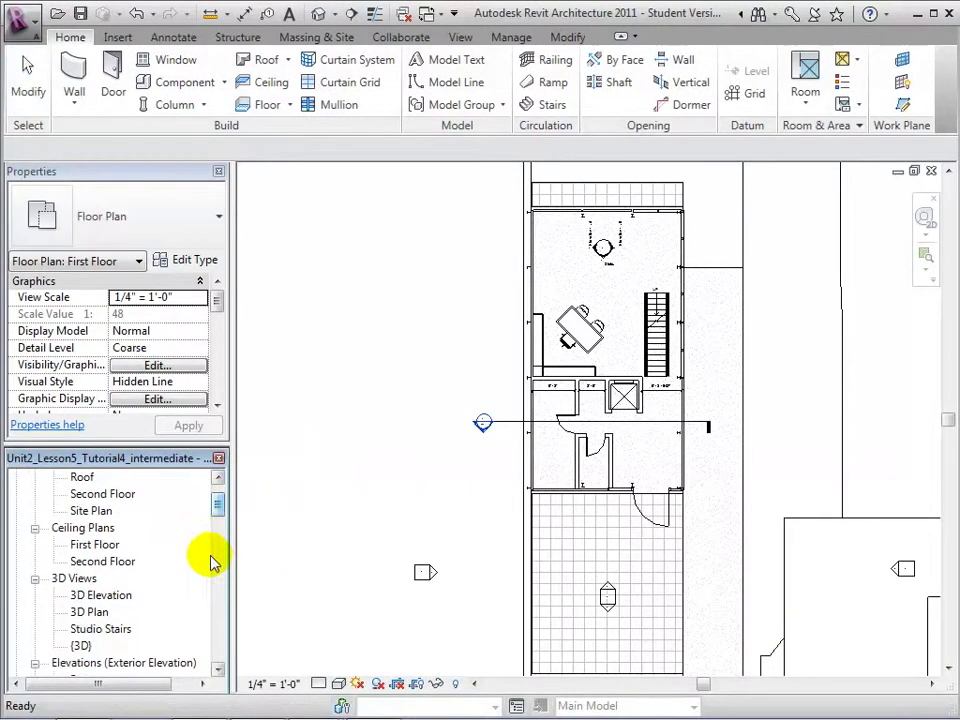
{"action": "right_click", "coordinate": [121, 630]}
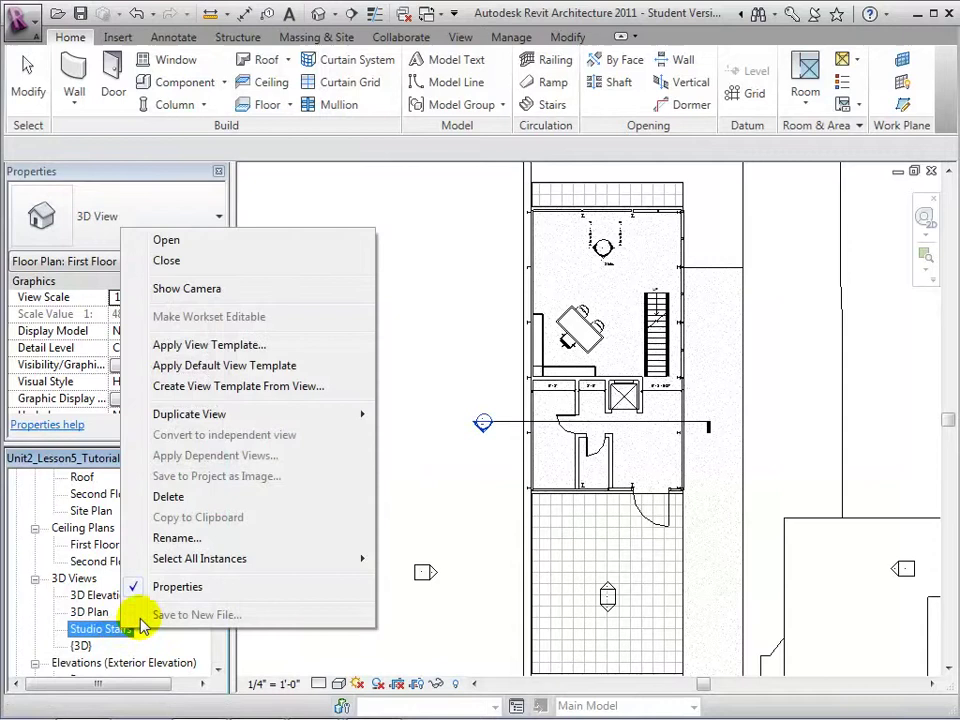
{"action": "left_click", "coordinate": [260, 290]}
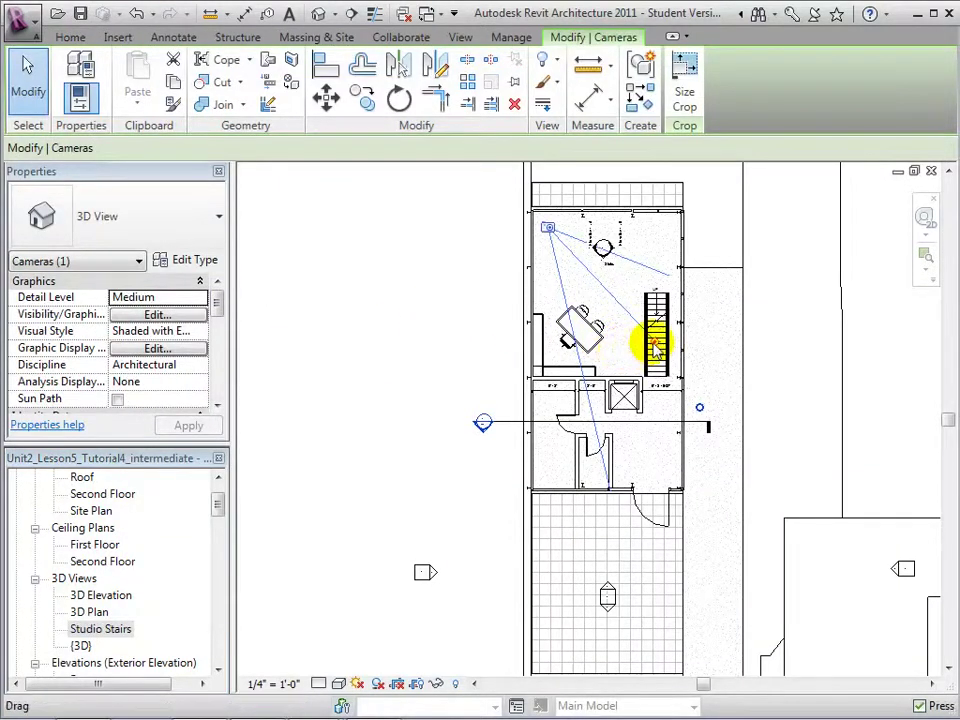
Pull the camera target toward the stairs, reshape the view cone, and nudge the eye right
{"action": "left_click_drag", "start_coordinate": [657, 345], "coordinate": [637, 362]}
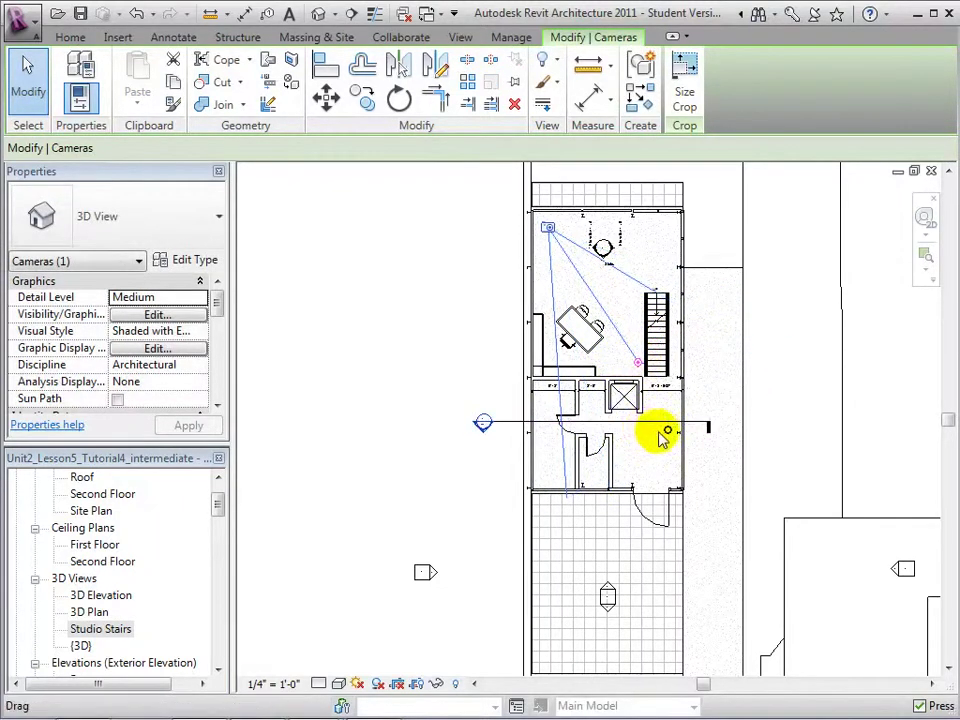
{"action": "mouse_move", "coordinate": [668, 435]}
{"action": "left_mouse_down"}
{"action": "mouse_move", "coordinate": [720, 499]}
{"action": "mouse_move", "coordinate": [657, 401]}
{"action": "mouse_move", "coordinate": [681, 439]}
{"action": "left_mouse_up"}
{"action": "mouse_move", "coordinate": [556, 237]}
{"action": "left_mouse_down"}
{"action": "mouse_move", "coordinate": [555, 223]}
{"action": "mouse_move", "coordinate": [619, 231]}
{"action": "mouse_move", "coordinate": [649, 249]}
{"action": "mouse_move", "coordinate": [636, 283]}
{"action": "mouse_move", "coordinate": [614, 288]}
{"action": "mouse_move", "coordinate": [592, 247]}
{"action": "mouse_move", "coordinate": [569, 231]}
{"action": "left_mouse_up"}
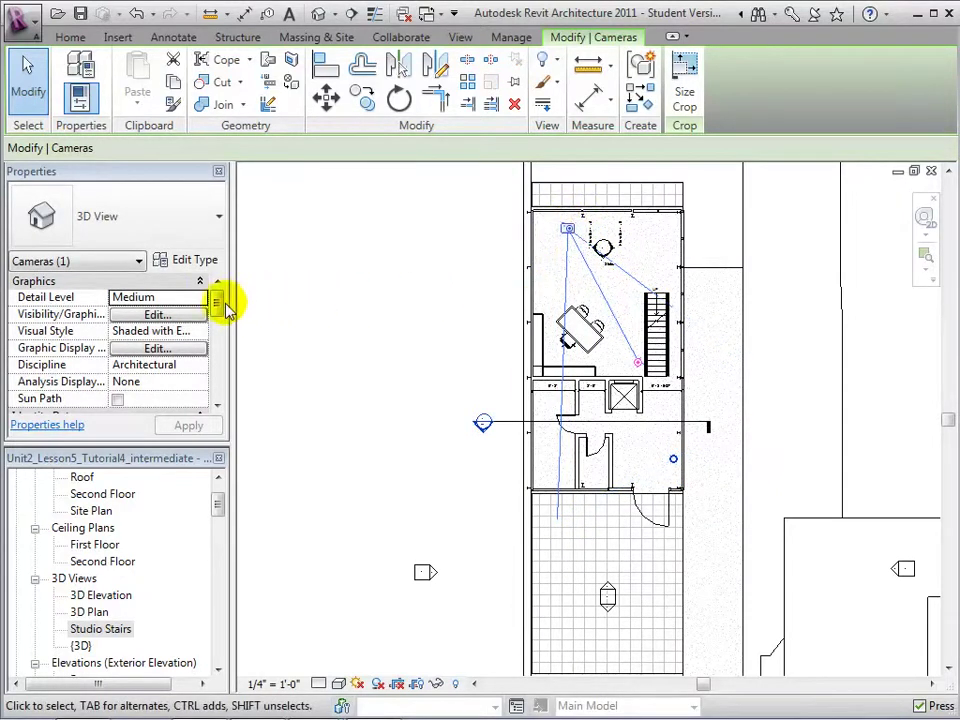
Set the camera's Eye Elevation to 1' 0" in Properties, leaving the target at 5' 6"
{"action": "left_click_drag", "start_coordinate": [222, 305], "coordinate": [222, 372]}
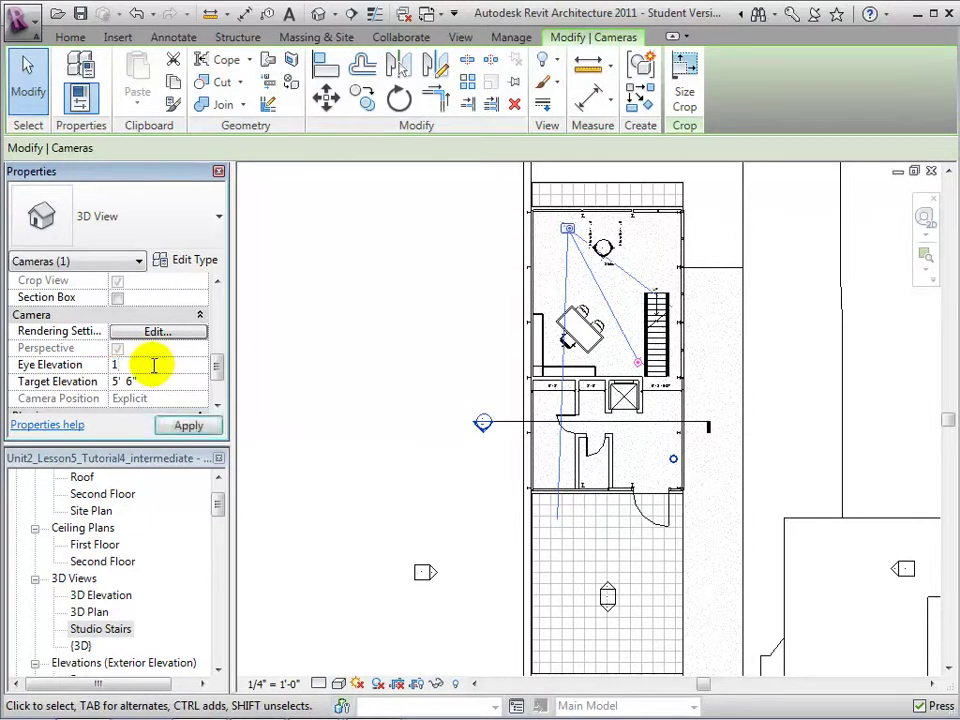
{"action": "left_click", "coordinate": [189, 427]}
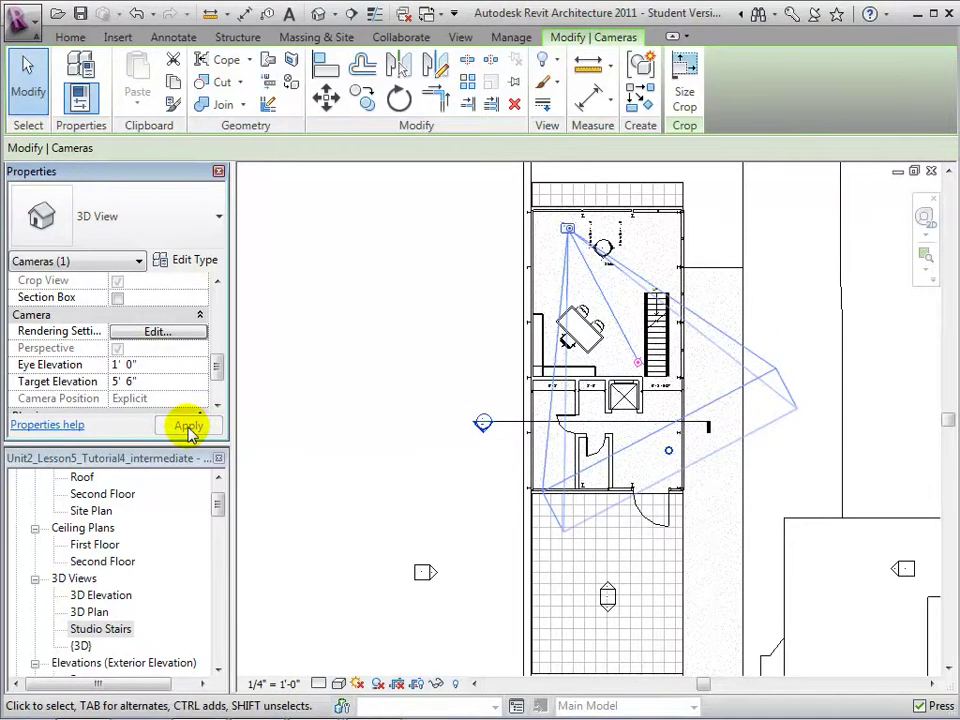
{"action": "left_click", "coordinate": [218, 505]}
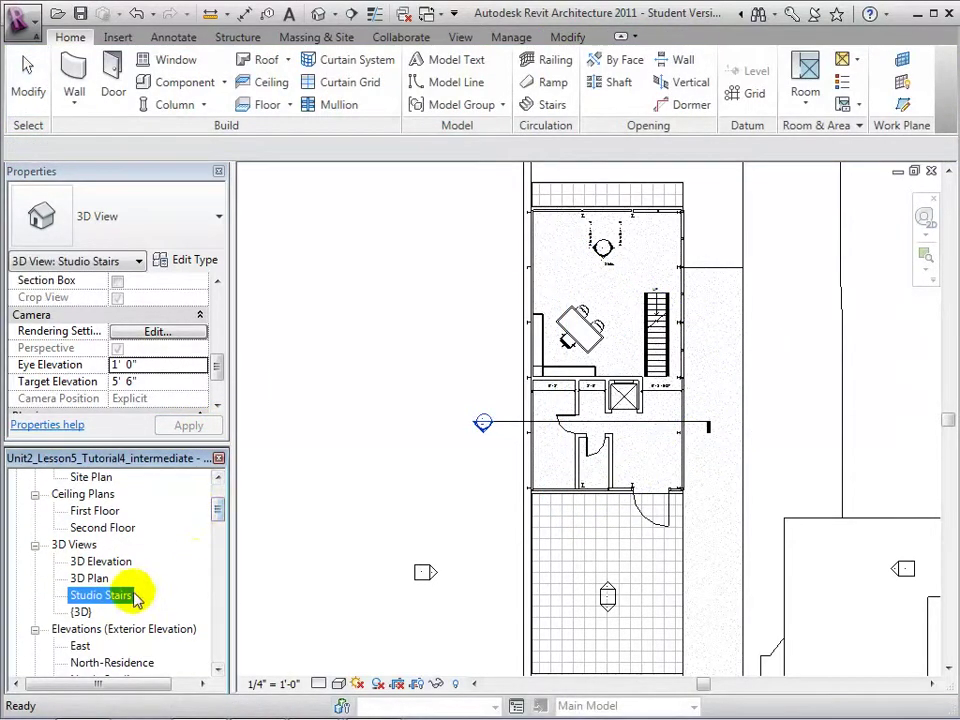
Open the Studio Stairs perspective and raise the camera with the Navigation Wheel to about 4' 4"
{"action": "double_click", "coordinate": [100, 595]}
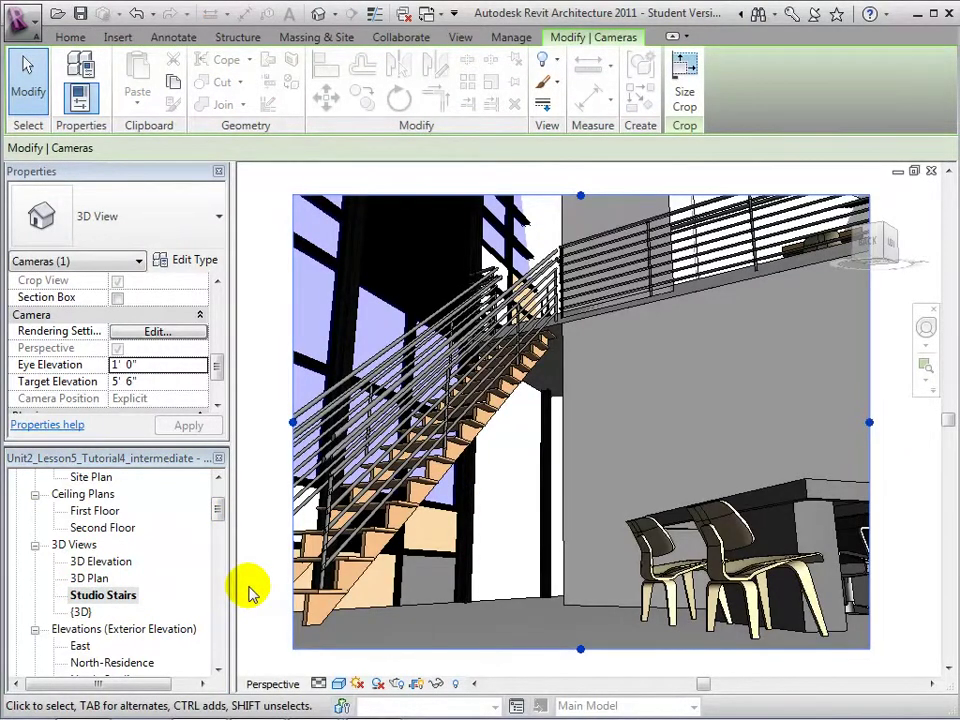
{"action": "key", "text": "Escape"}
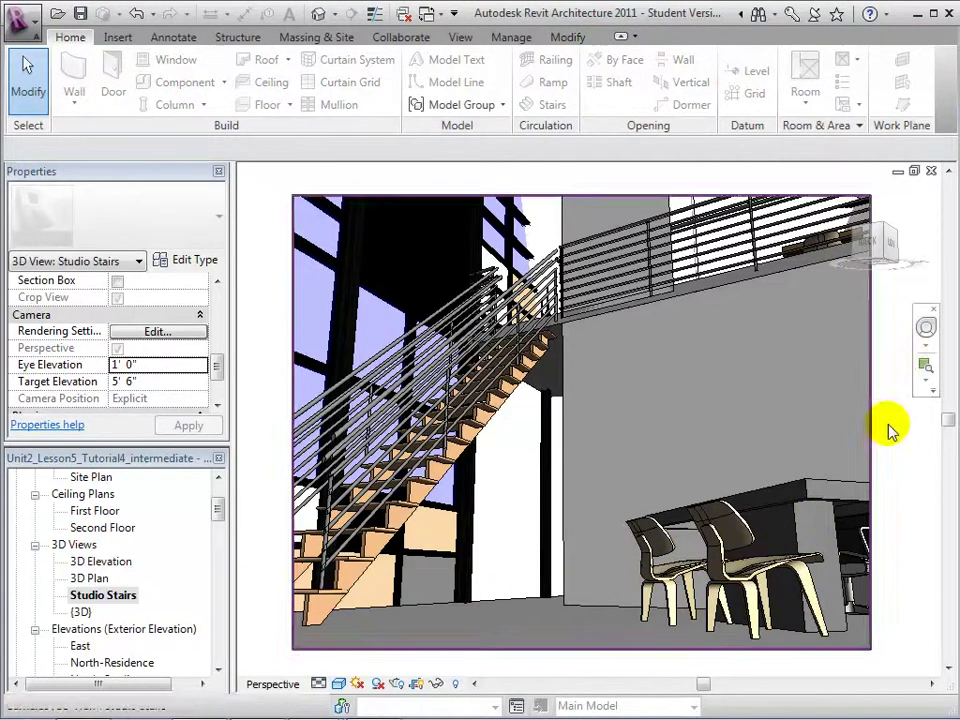
{"action": "left_click", "coordinate": [926, 330]}
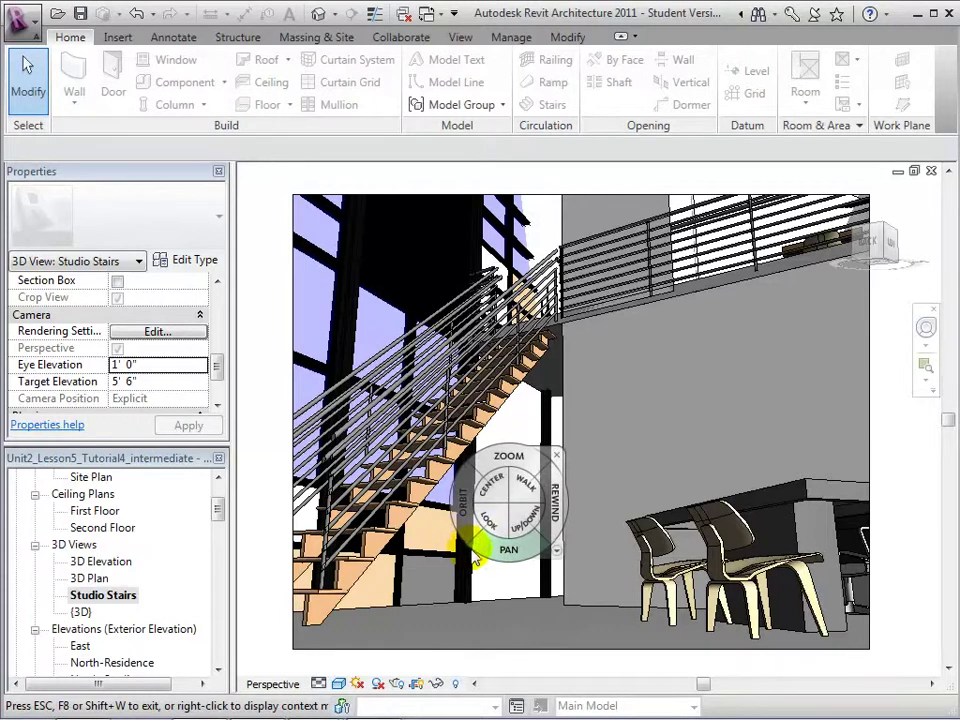
{"action": "left_click_drag", "start_coordinate": [527, 530], "coordinate": [524, 522]}
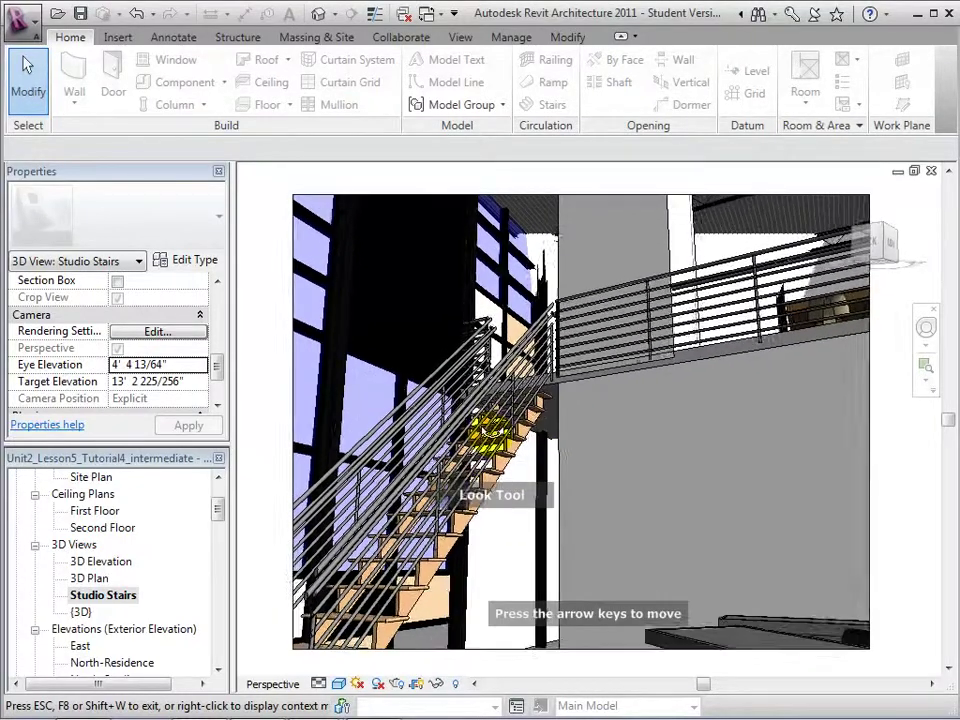